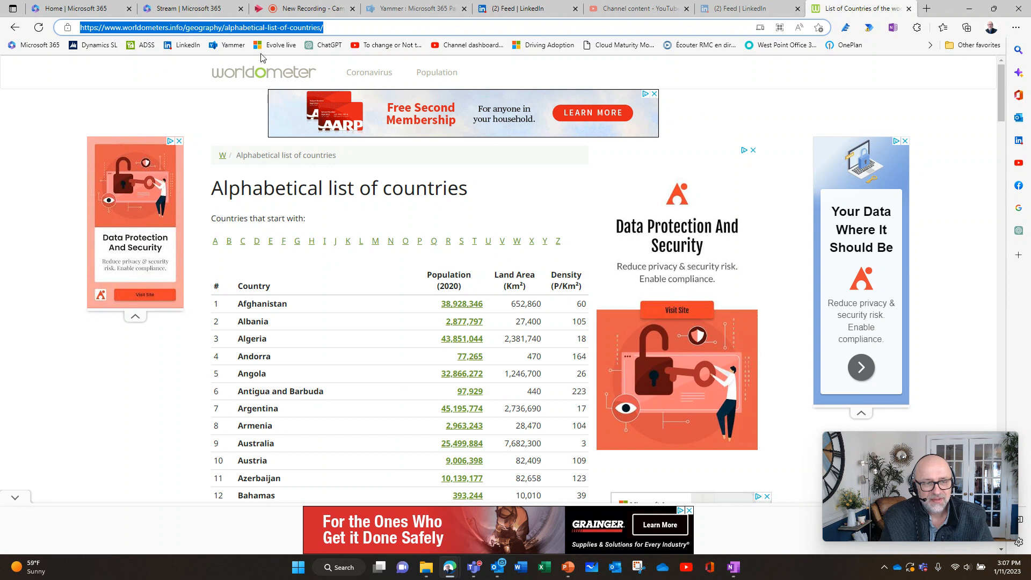
# Copy the web address of Worldometer's alphabetical country list and create a blank workbook in Excel
pyautogui.rightClick(255, 30)
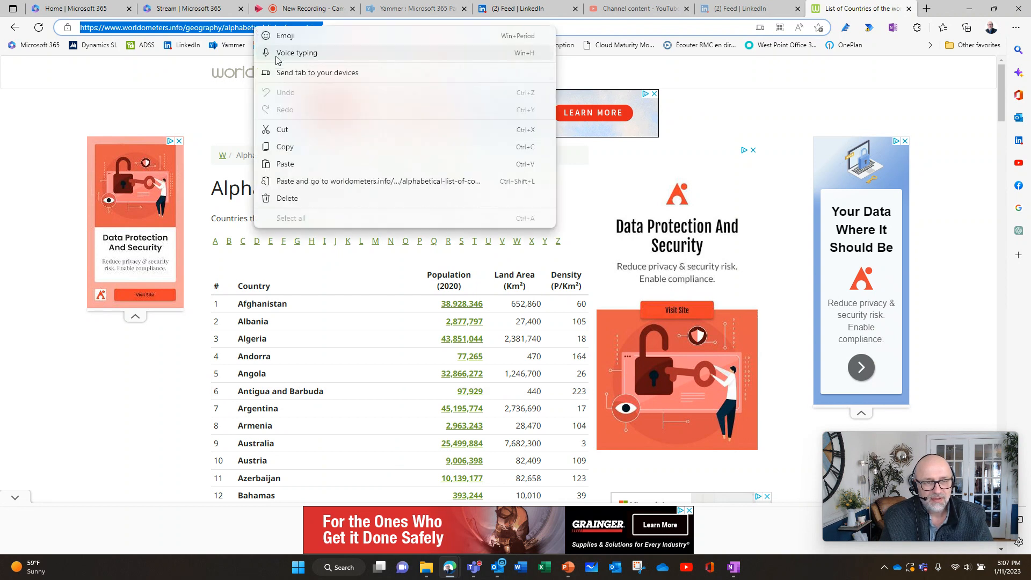
pyautogui.click(285, 145)
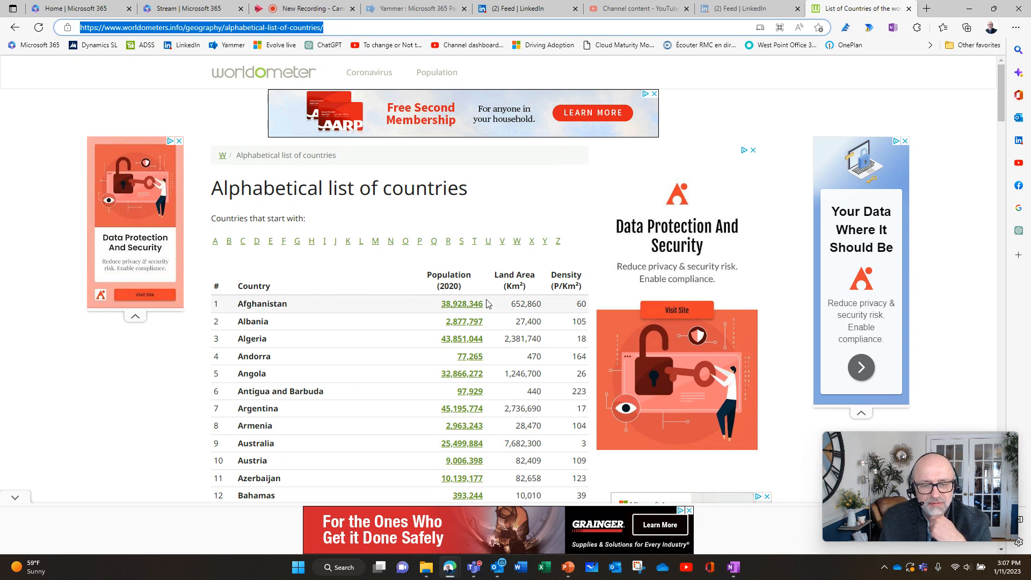
pyautogui.click(546, 568)
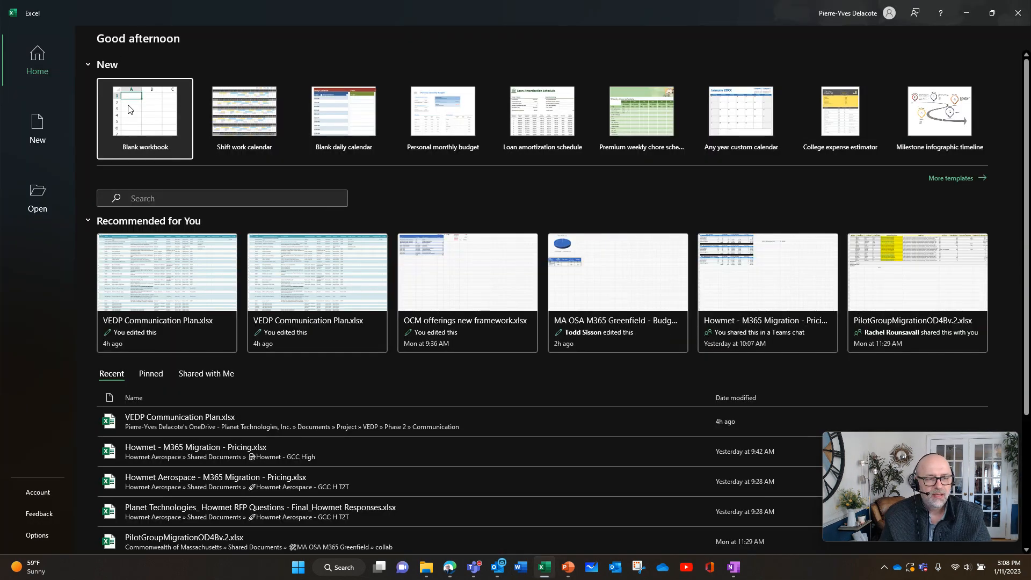
pyautogui.click(129, 106)
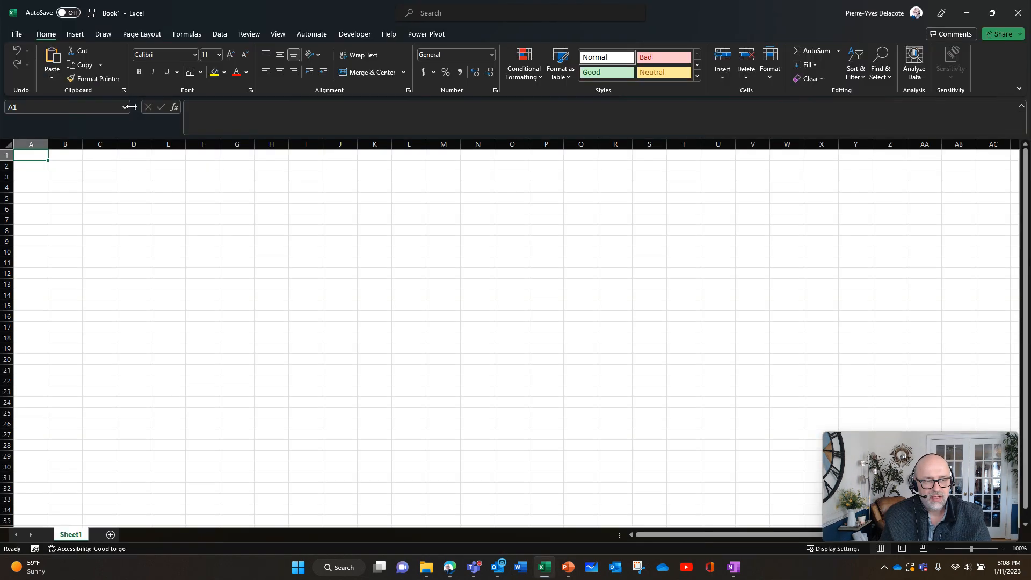
# Start a web import from the copied country-list address, choosing Table 0 and opening it for data transformation
pyautogui.click(220, 36)
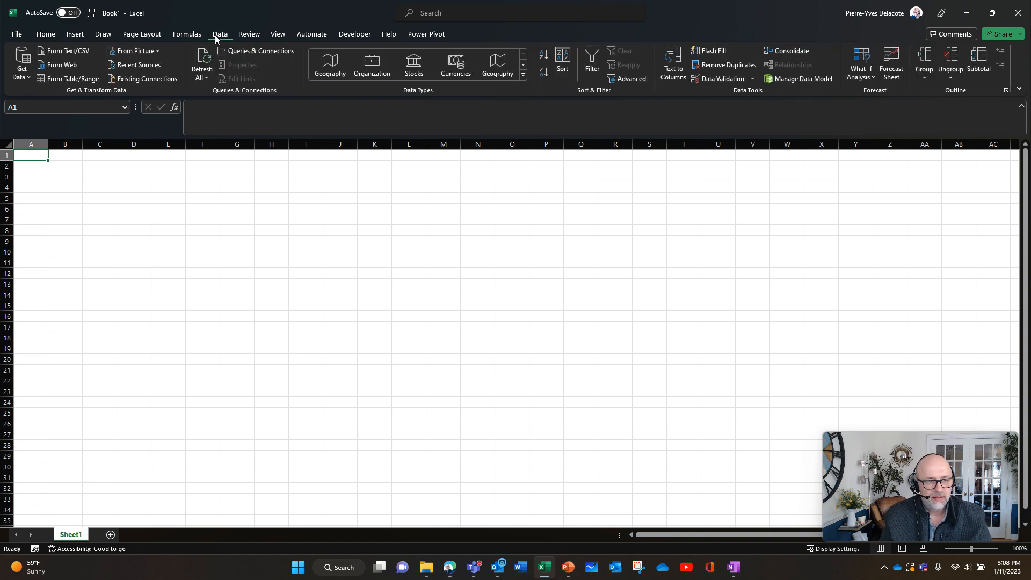
pyautogui.click(61, 65)
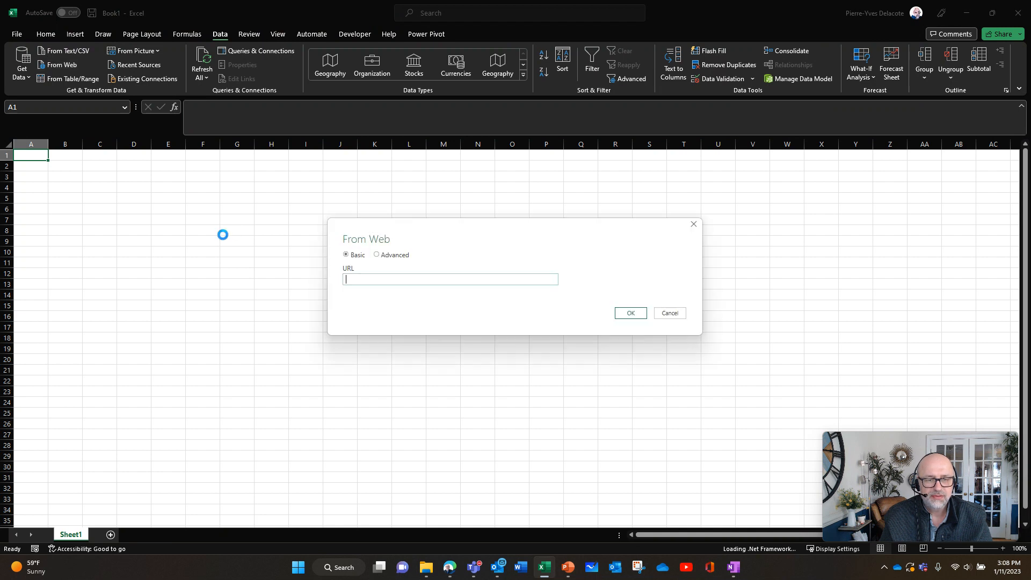
pyautogui.hotkey('ctrl', 'v')
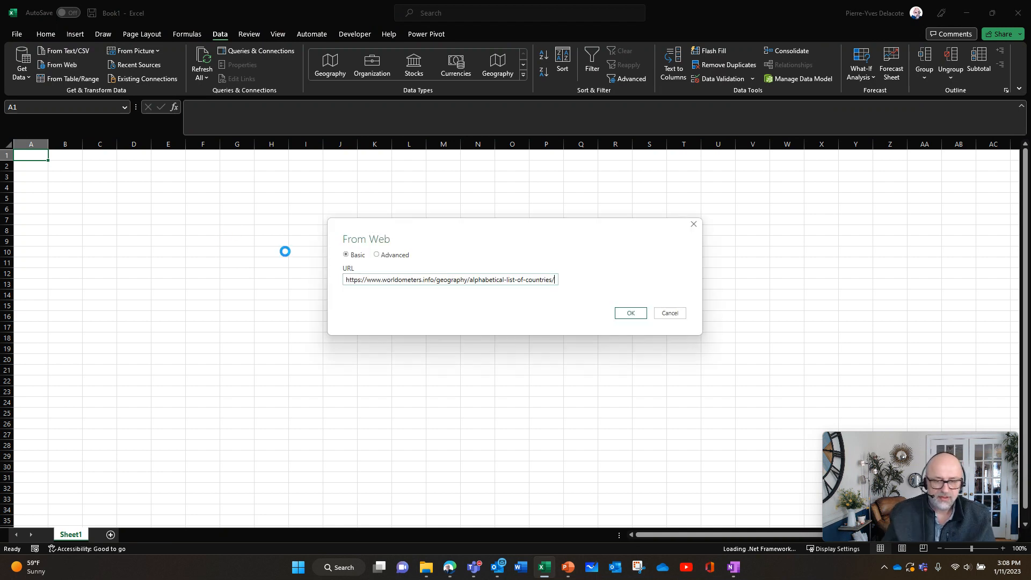
pyautogui.click(633, 317)
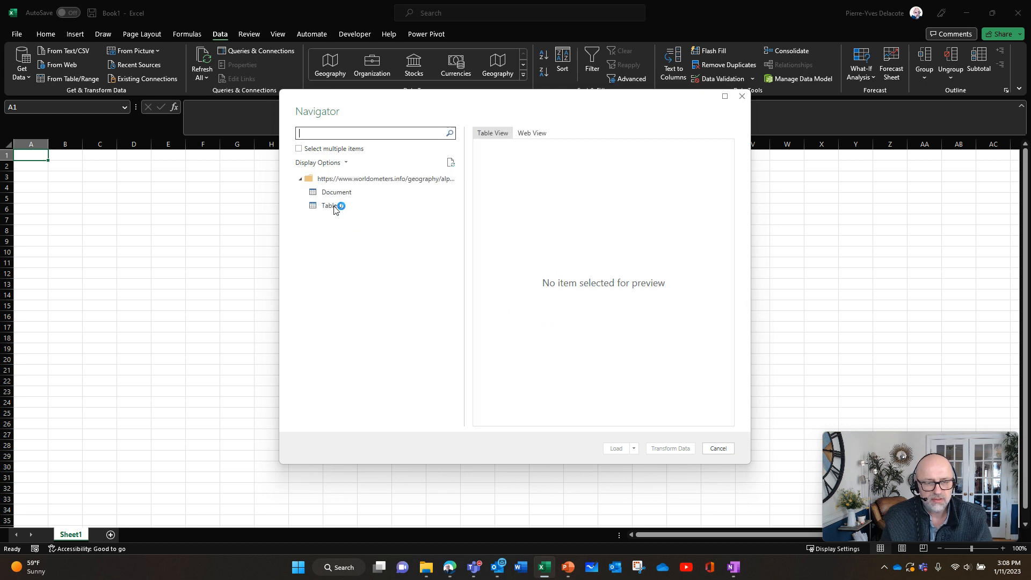
pyautogui.click(334, 209)
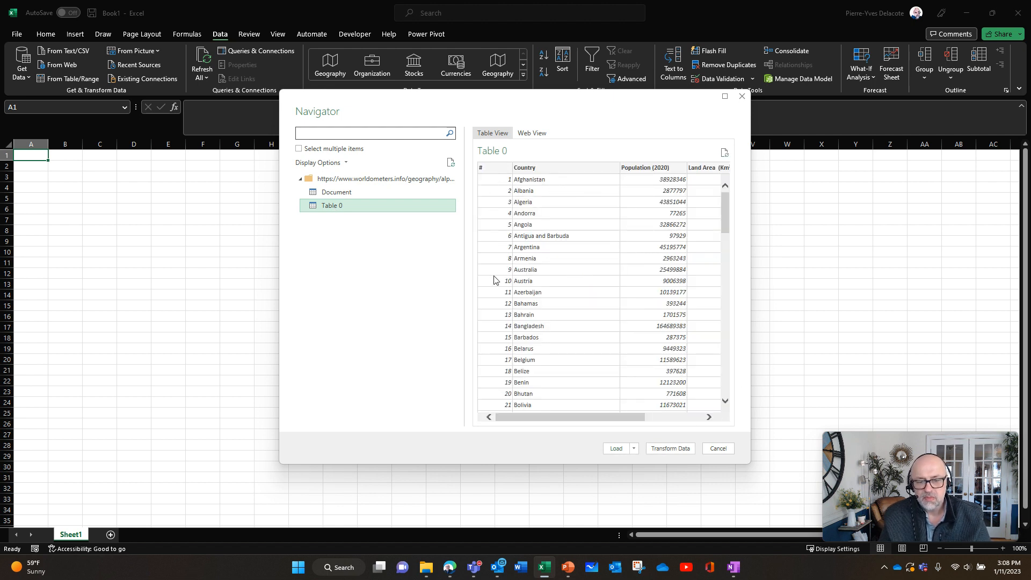
pyautogui.click(688, 453)
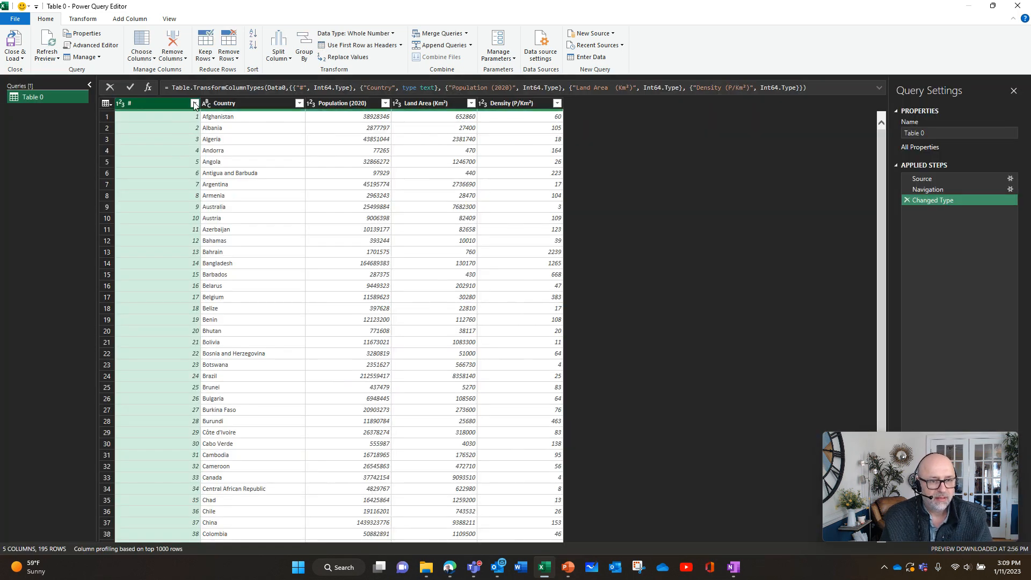
# Remove the # column from the query, load the result into the workbook, and dismiss the query list
pyautogui.click(174, 43)
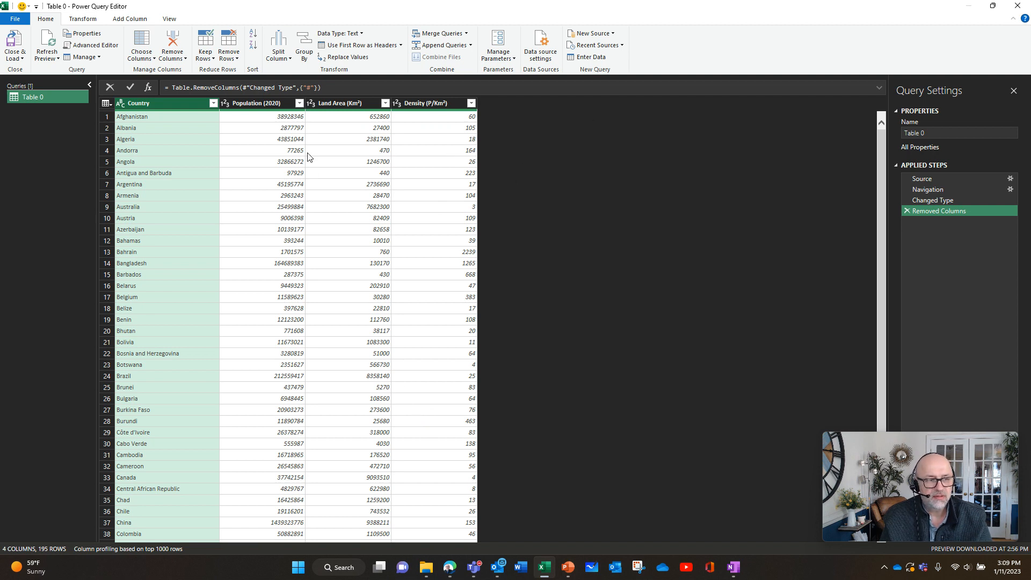
pyautogui.click(14, 42)
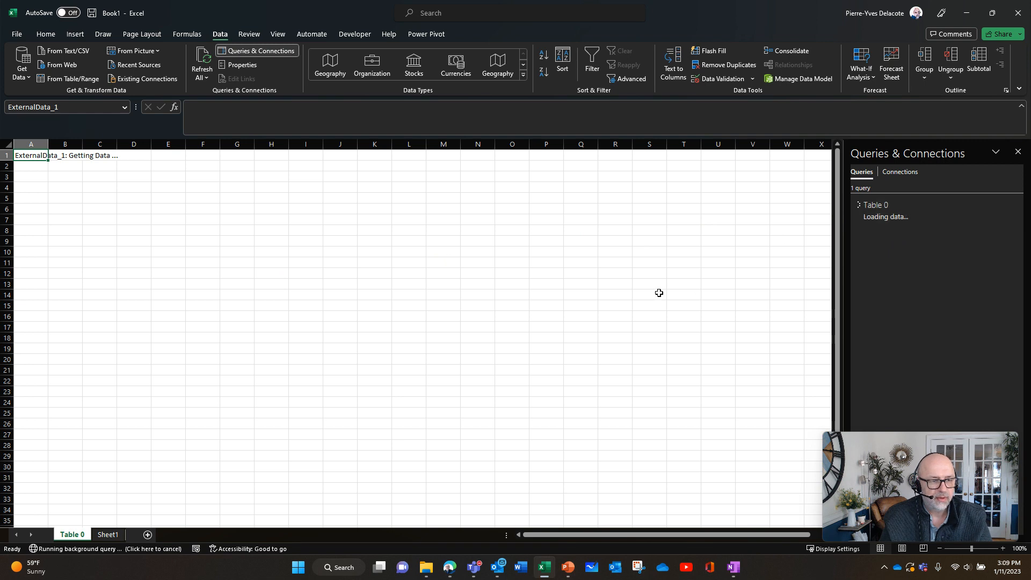
pyautogui.click(1017, 151)
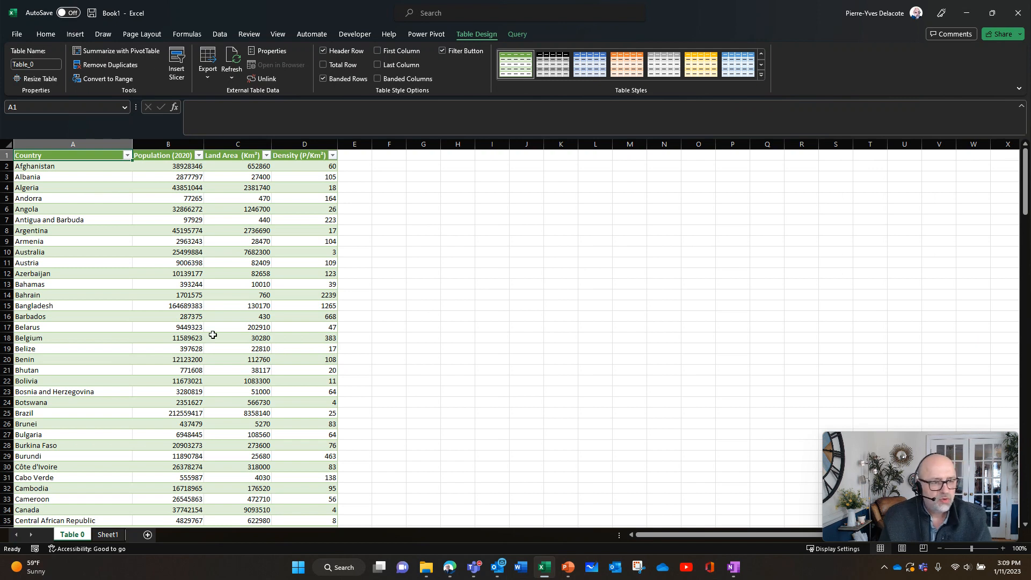
# Convert the whole Country column to the Geography data type
pyautogui.click(56, 166)
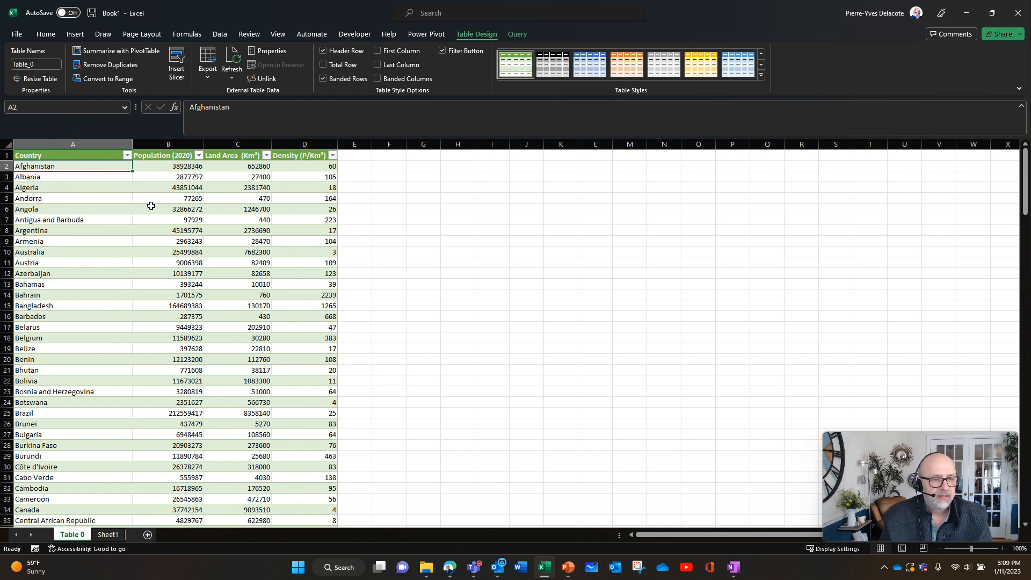
pyautogui.click(74, 150)
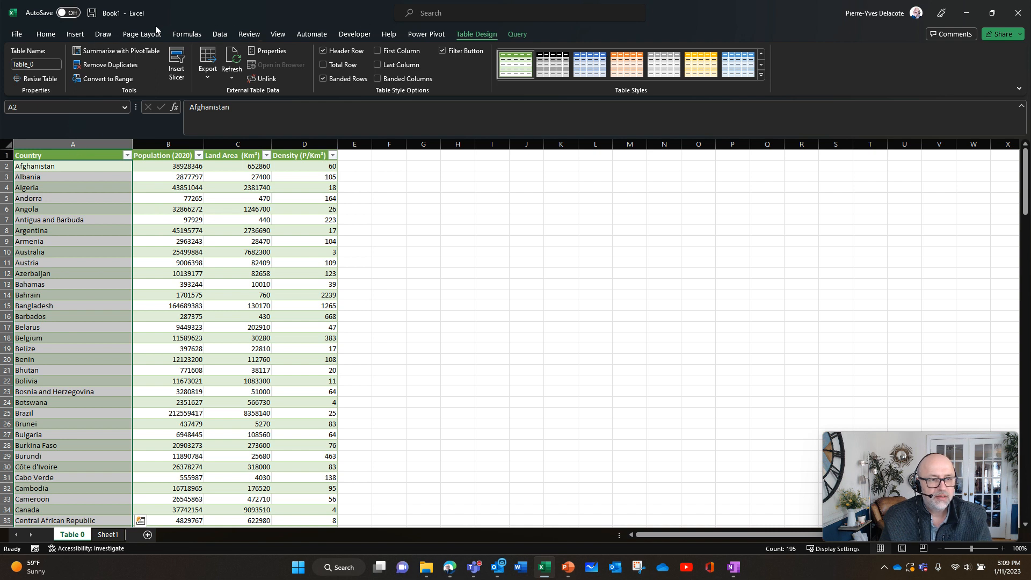
pyautogui.click(220, 34)
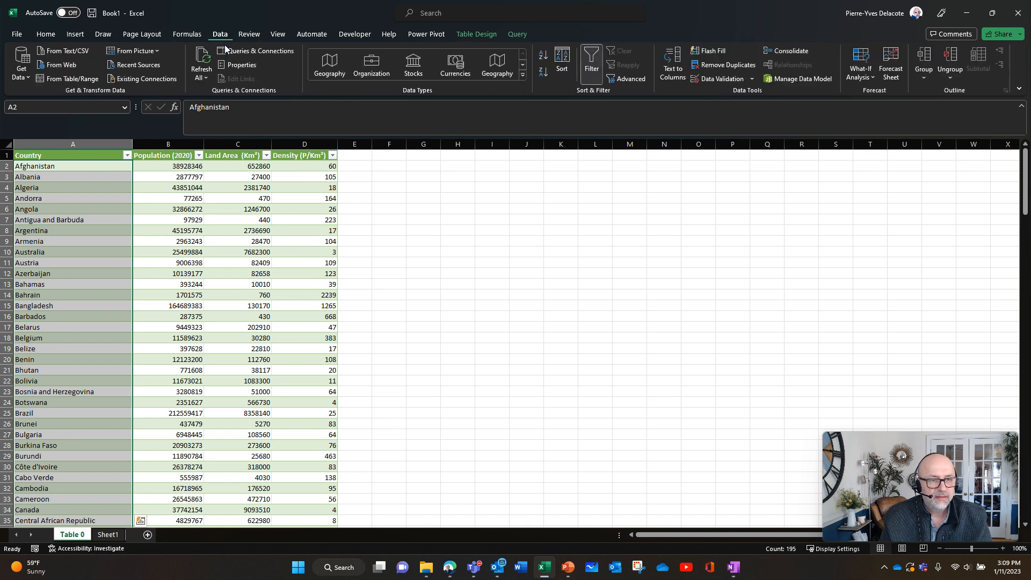
pyautogui.click(336, 64)
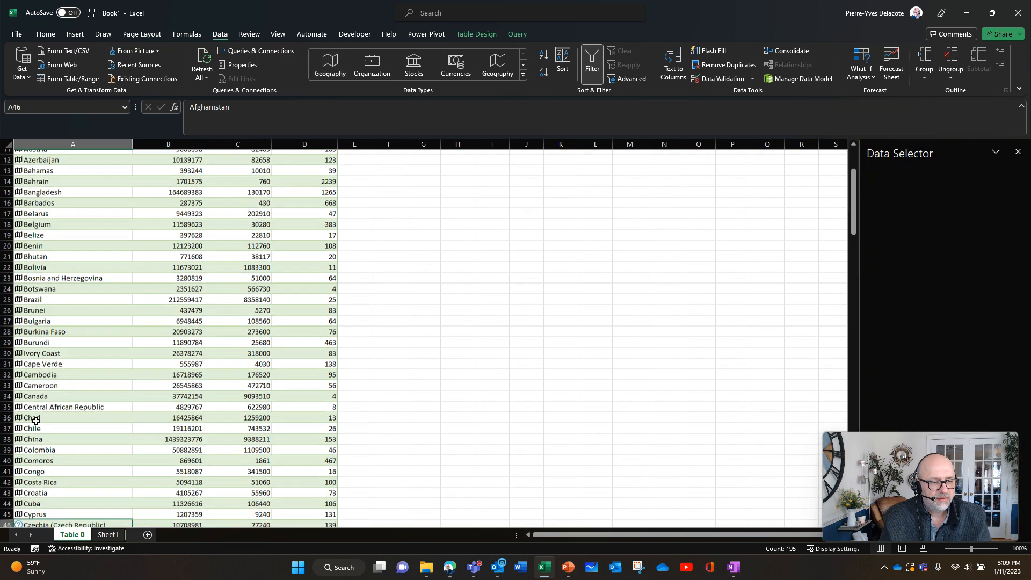
# Add a Capital/Major City column to the table from France's data card
pyautogui.scroll(4, 115, 338)
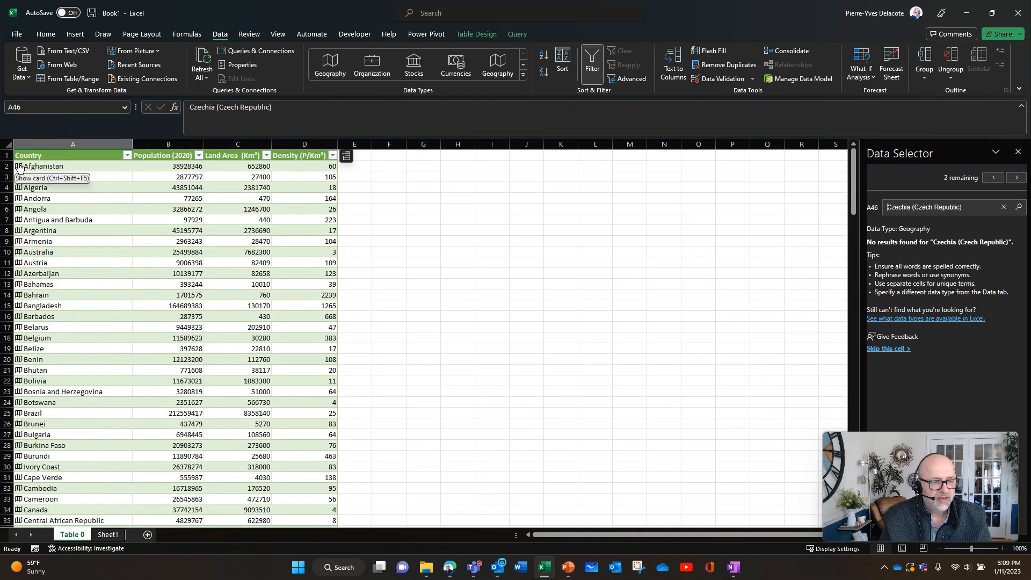
pyautogui.scroll(-3, 64, 377)
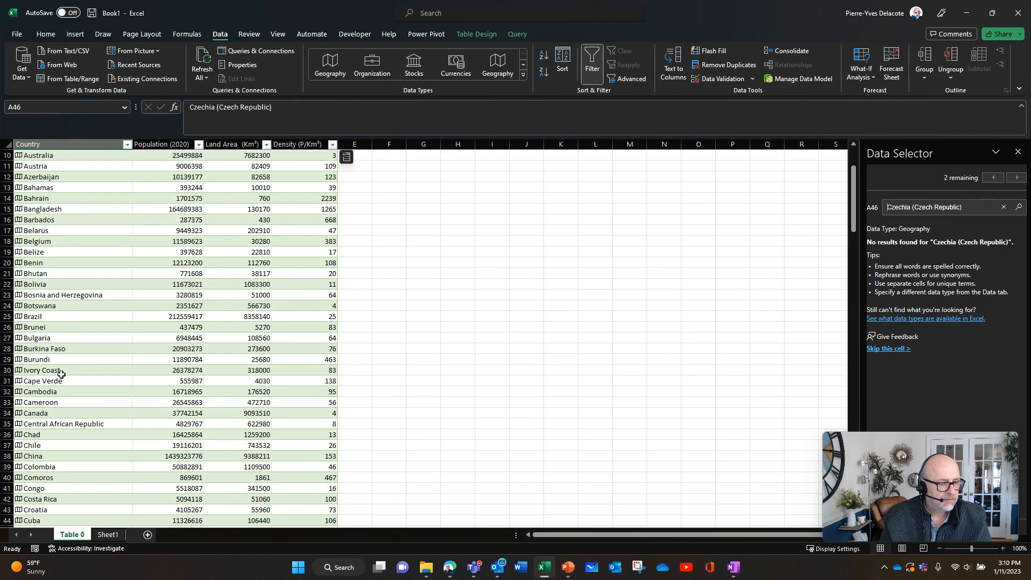
pyautogui.scroll(-7, 61, 374)
pyautogui.scroll(-3, 61, 375)
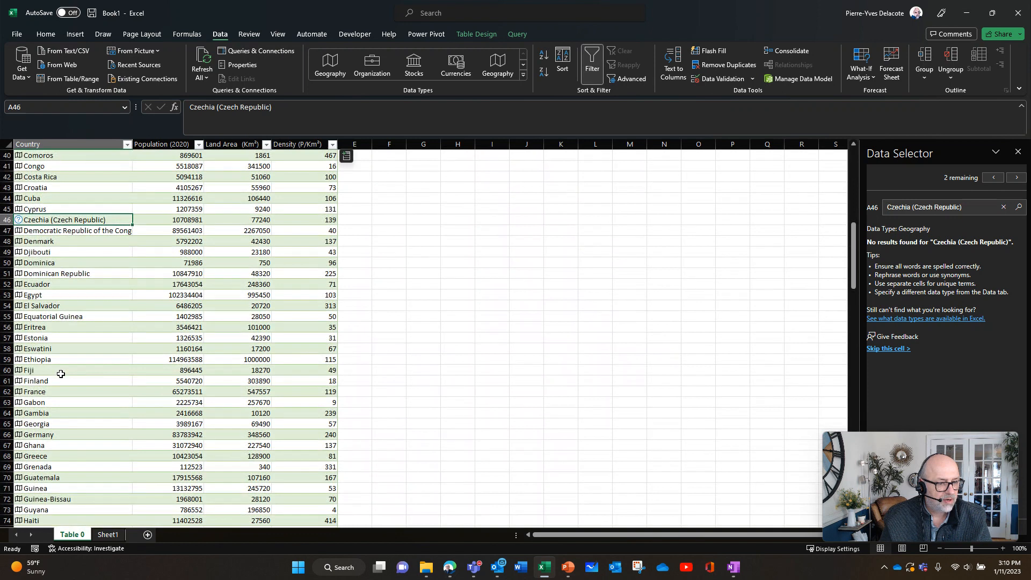
pyautogui.scroll(-2, 61, 373)
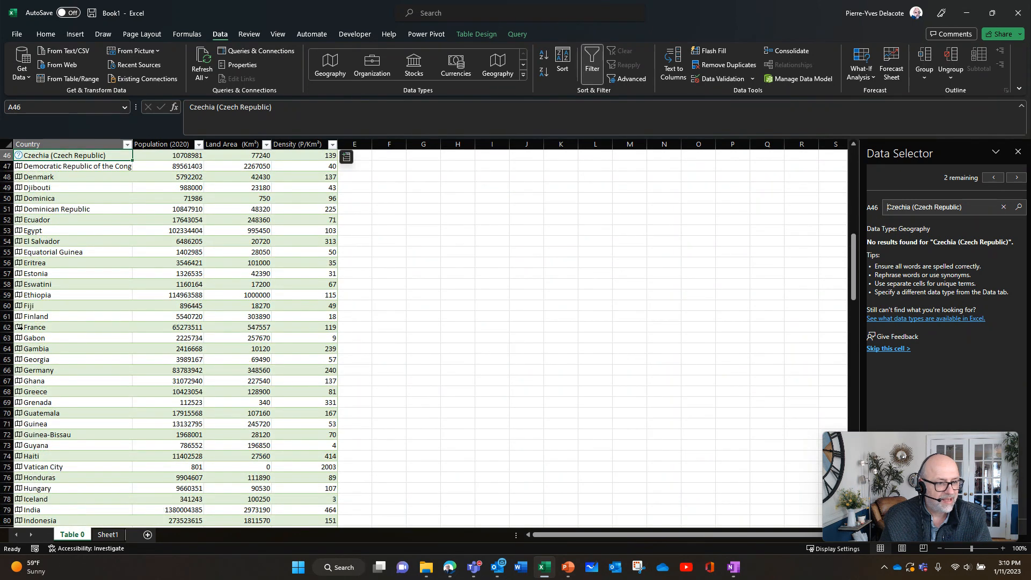
pyautogui.click(19, 327)
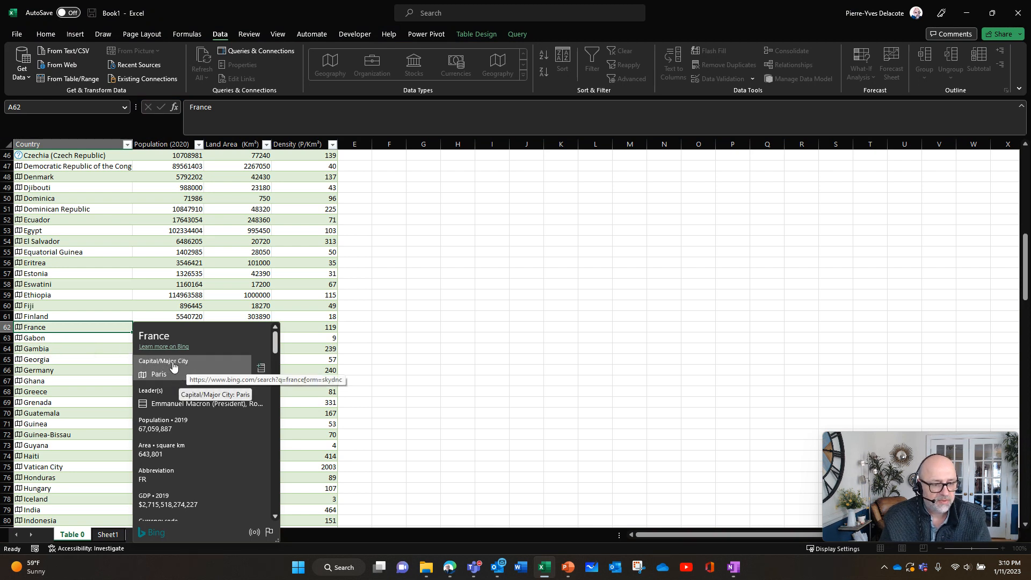
pyautogui.click(261, 369)
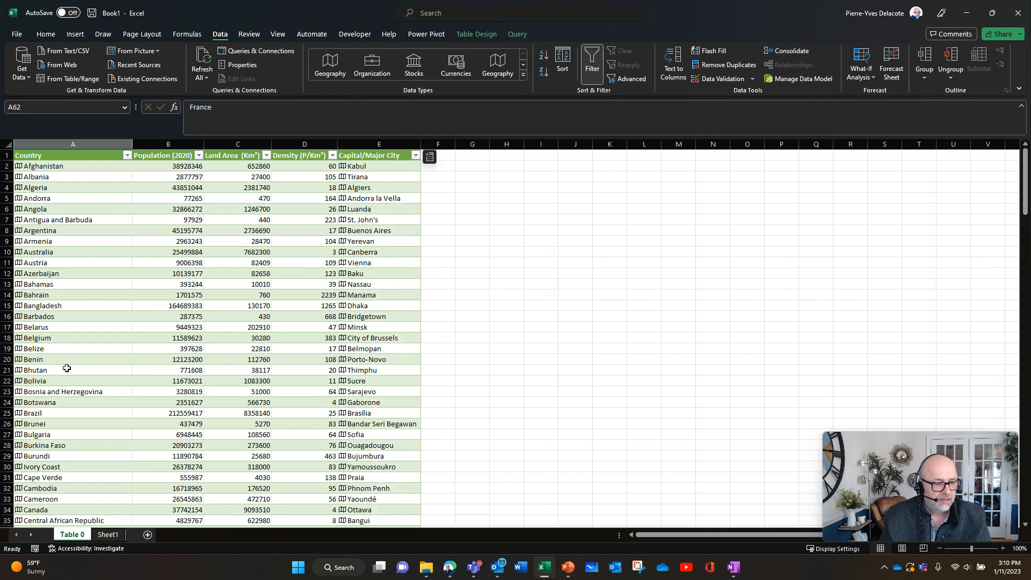
# Add an Official language column from Afghanistan's data card and widen it to show its full heading
pyautogui.click(18, 168)
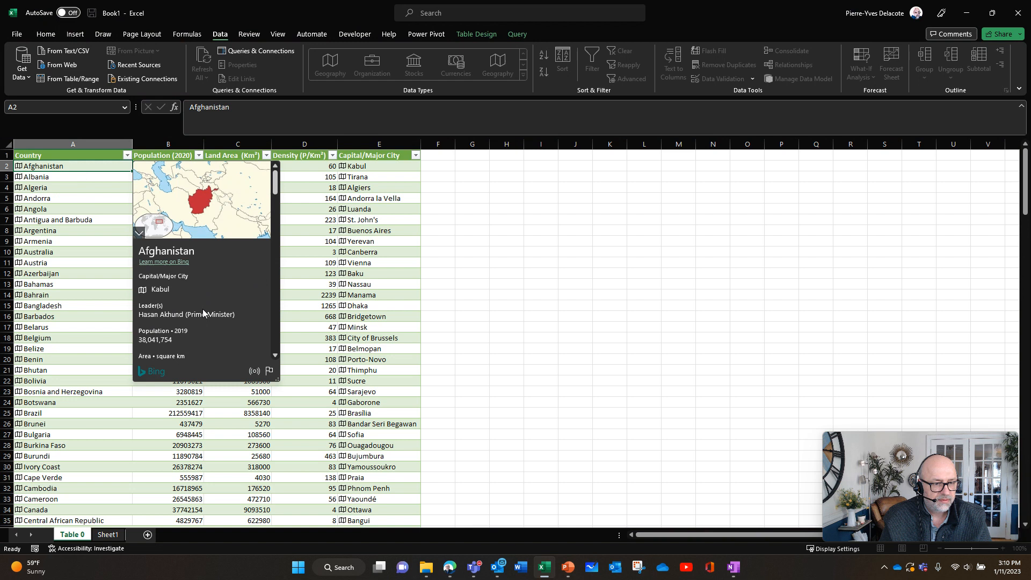
pyautogui.scroll(-1, 207, 322)
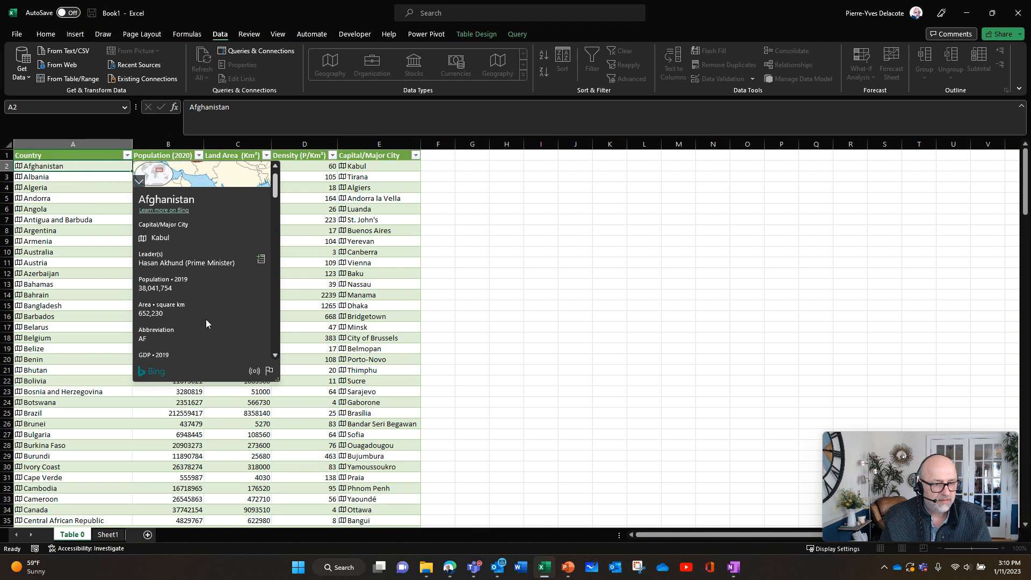
pyautogui.scroll(-3, 205, 322)
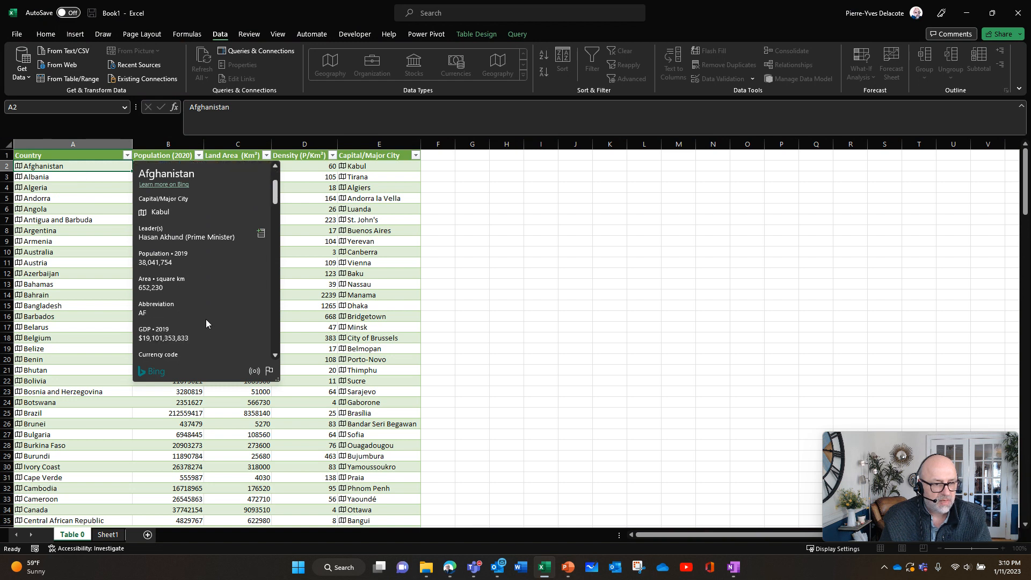
pyautogui.scroll(-3, 205, 319)
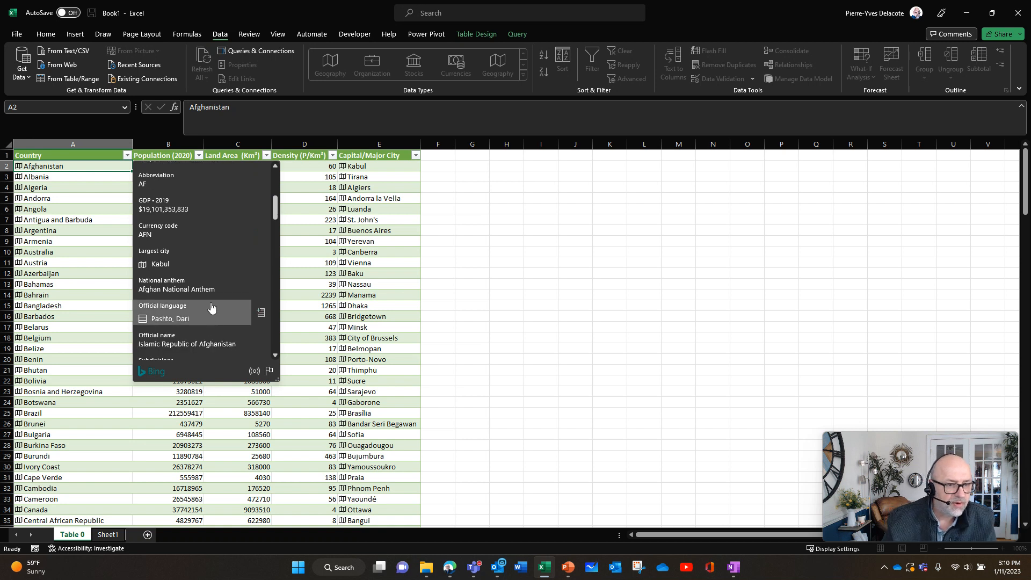
pyautogui.scroll(-3, 211, 302)
pyautogui.scroll(10, 211, 302)
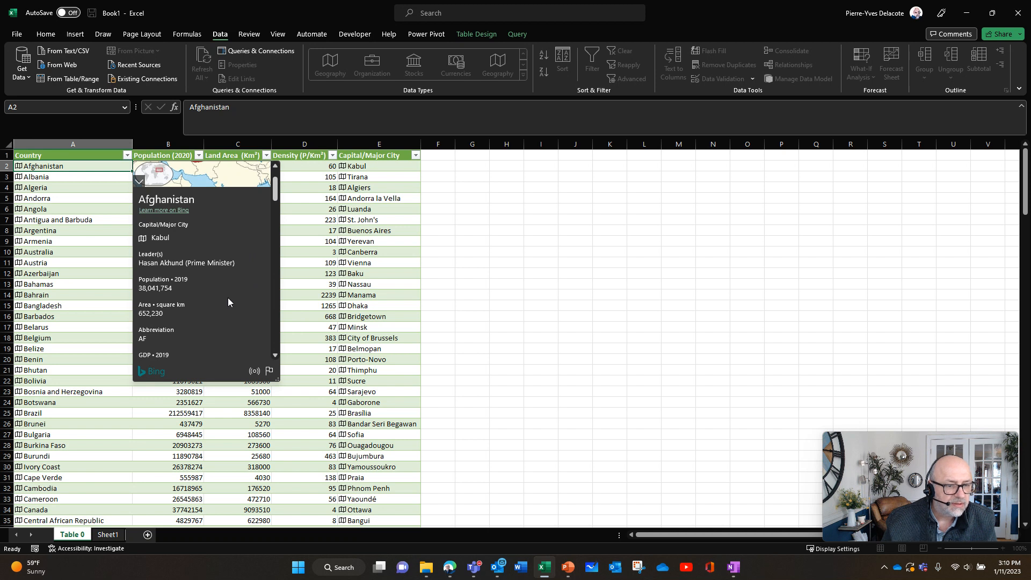
pyautogui.scroll(-3, 214, 311)
pyautogui.scroll(-3, 214, 311)
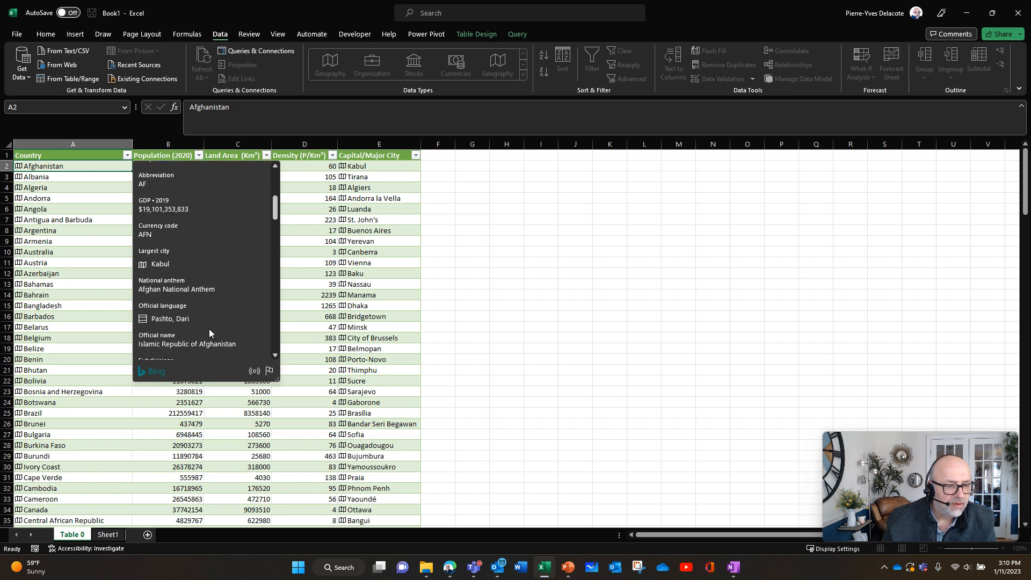
pyautogui.scroll(-1, 207, 327)
pyautogui.scroll(-2, 207, 327)
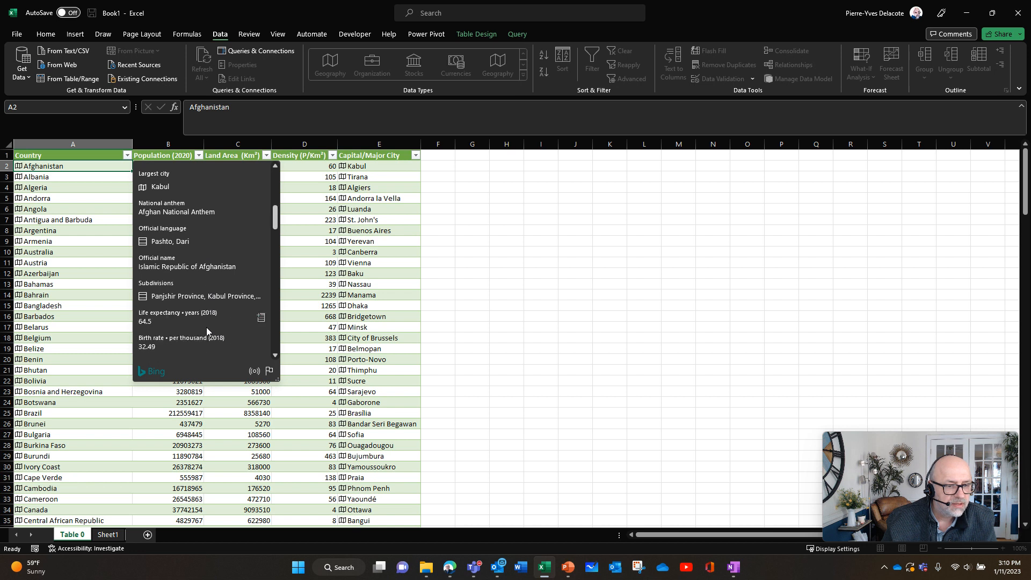
pyautogui.moveTo(152, 246)
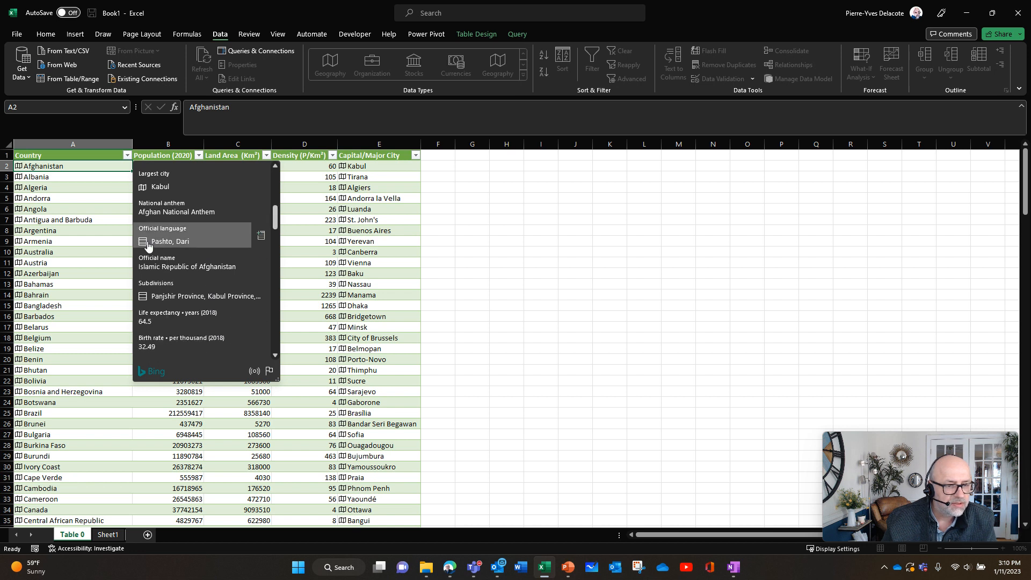
pyautogui.click(142, 242)
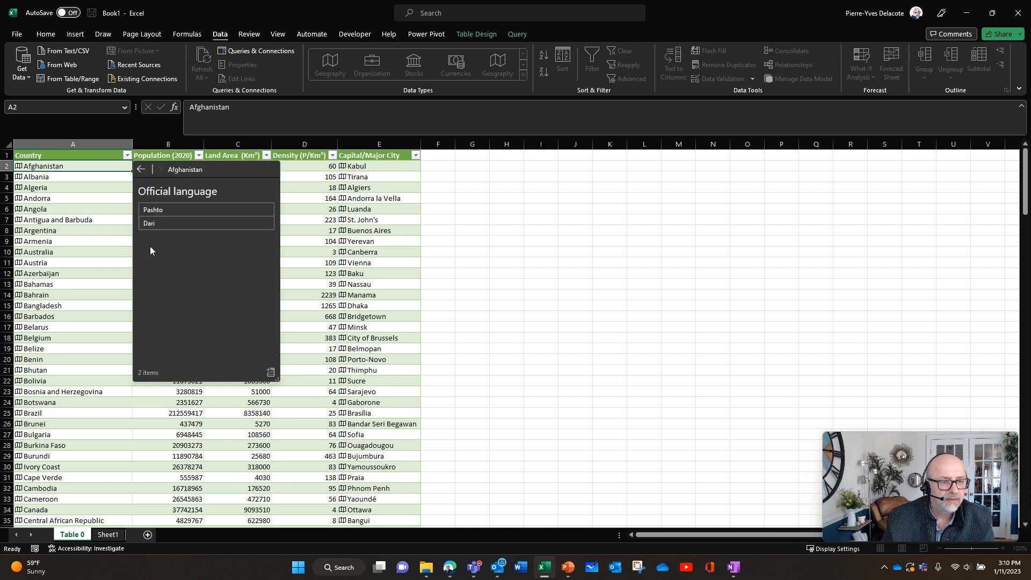
pyautogui.click(271, 373)
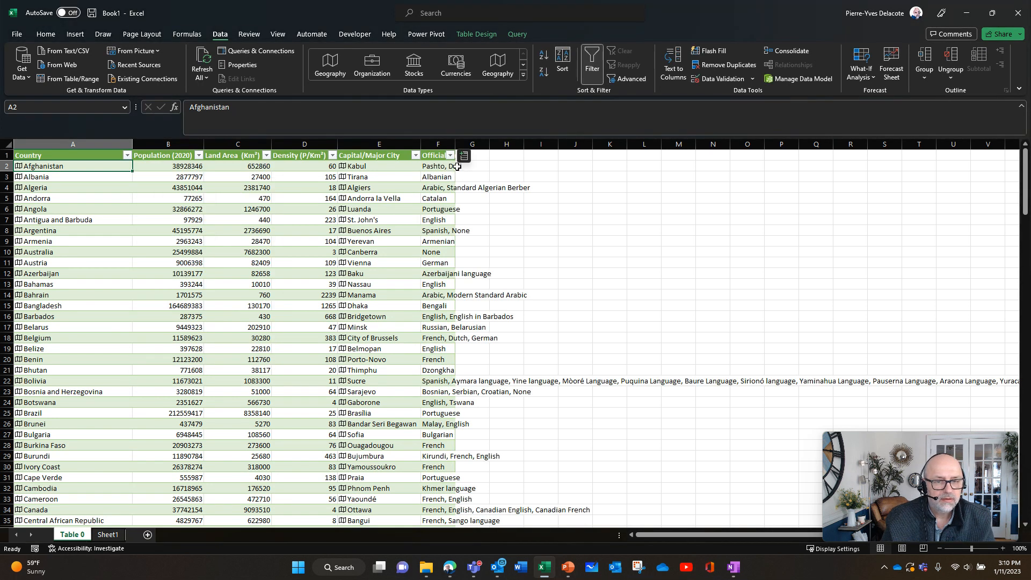
pyautogui.moveTo(456, 145); pyautogui.dragTo(508, 144)
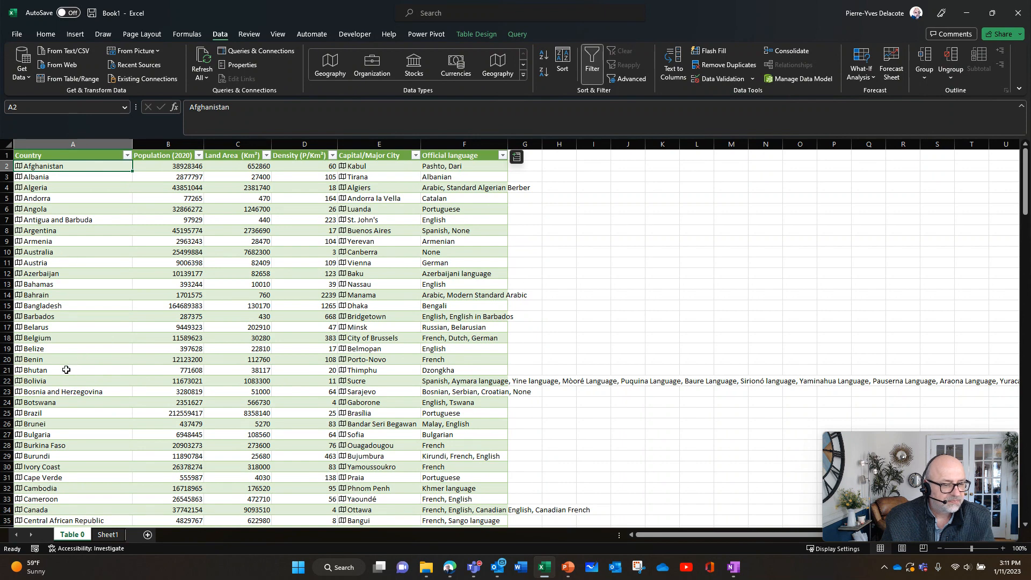
# Add a Leader(s) column to the table from France's data card and widen the new column well beyond its heading
pyautogui.scroll(-6, 56, 443)
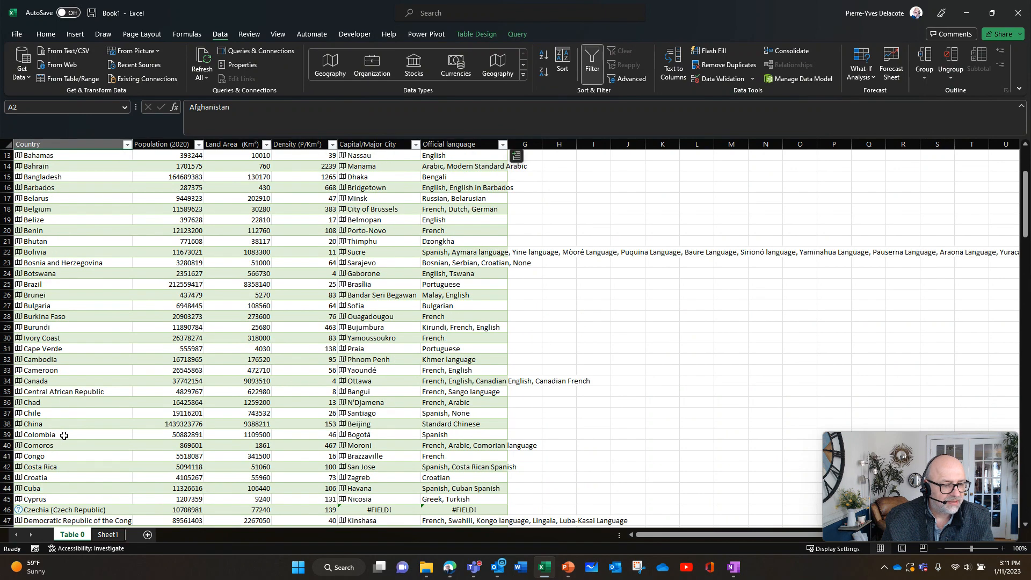
pyautogui.scroll(-4, 61, 437)
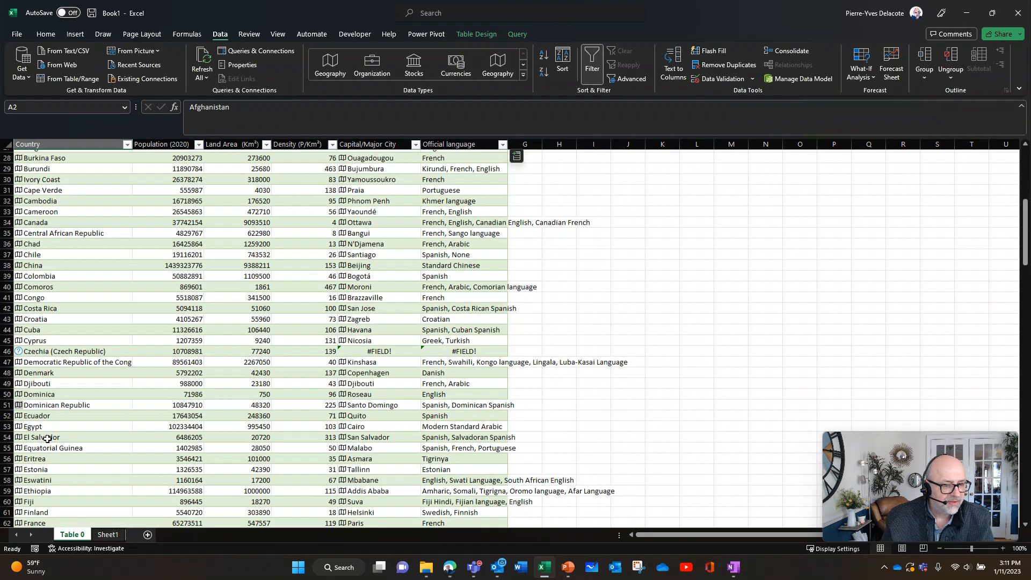
pyautogui.scroll(-2, 55, 445)
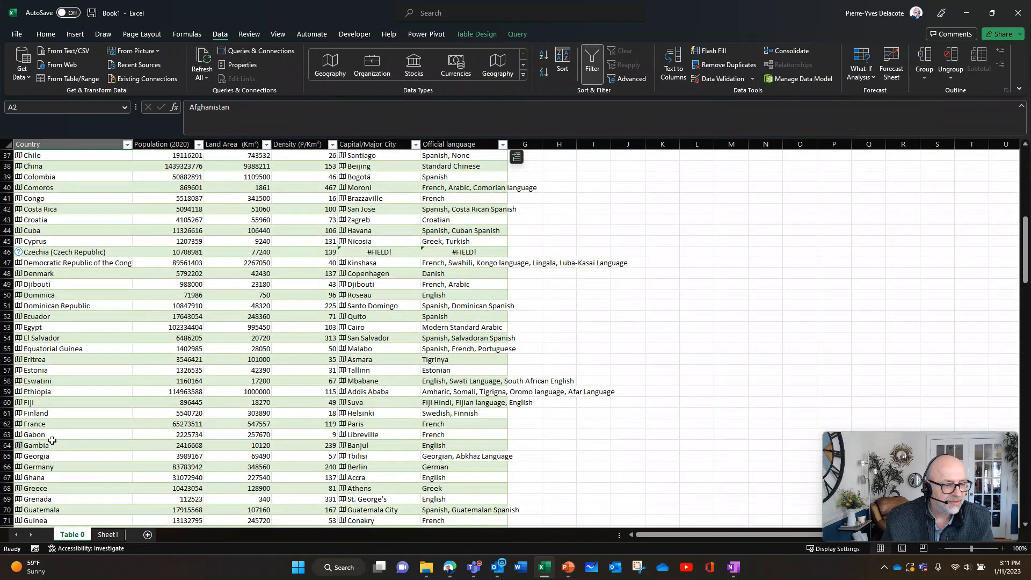
pyautogui.scroll(-2, 42, 408)
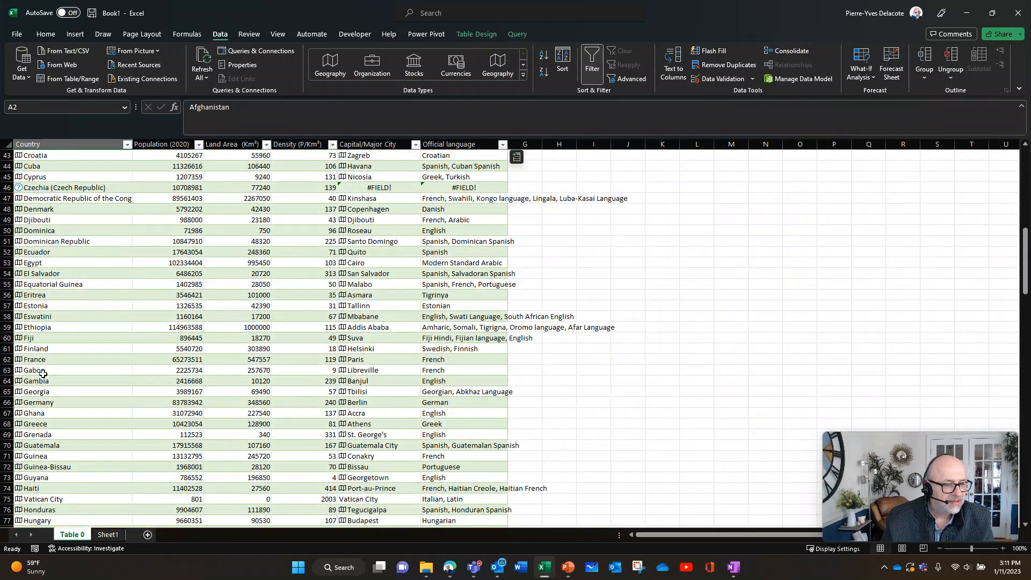
pyautogui.click(19, 359)
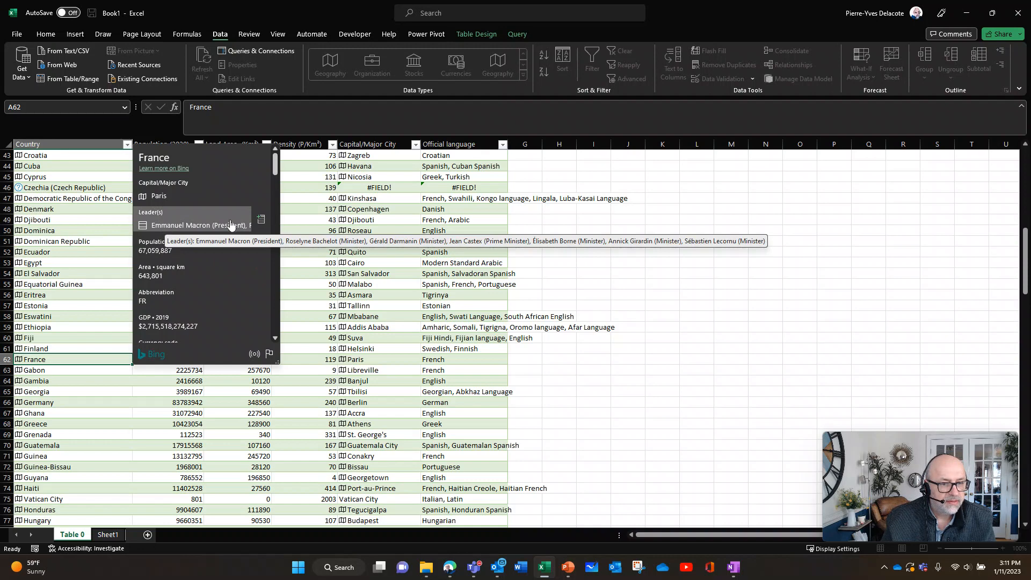
pyautogui.click(261, 219)
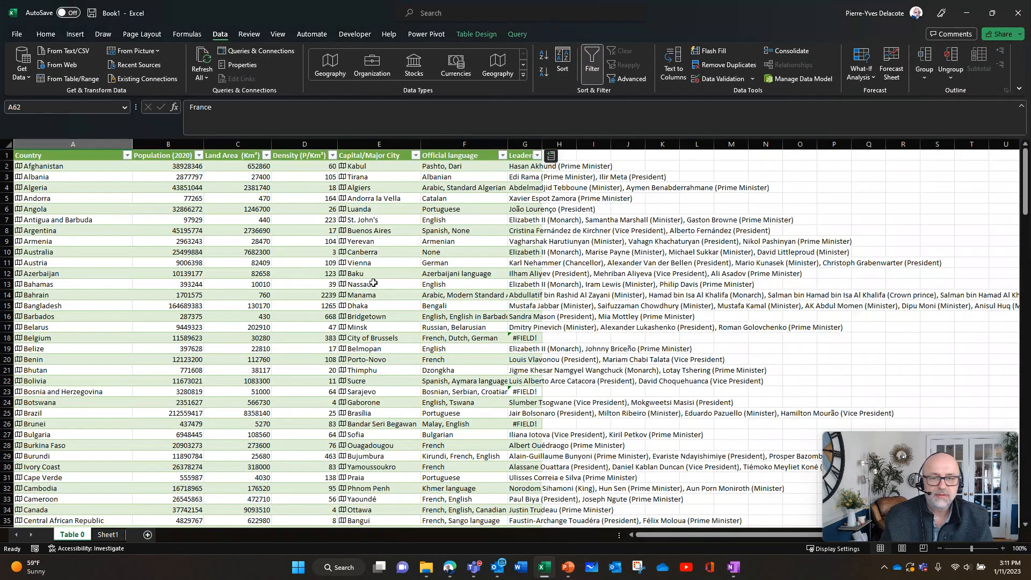
pyautogui.moveTo(542, 143); pyautogui.dragTo(637, 143)
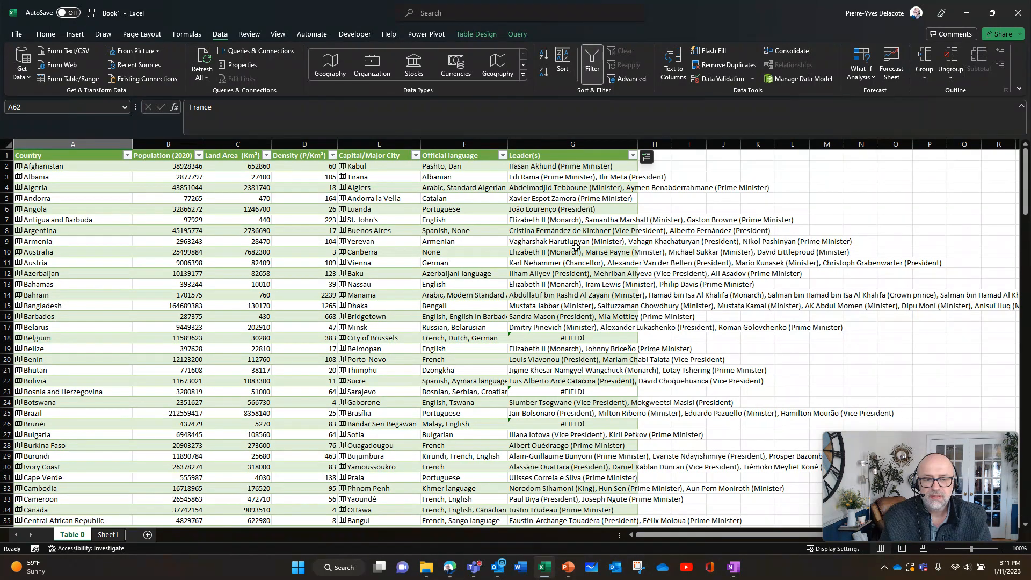
pyautogui.moveTo(638, 143); pyautogui.dragTo(765, 158)
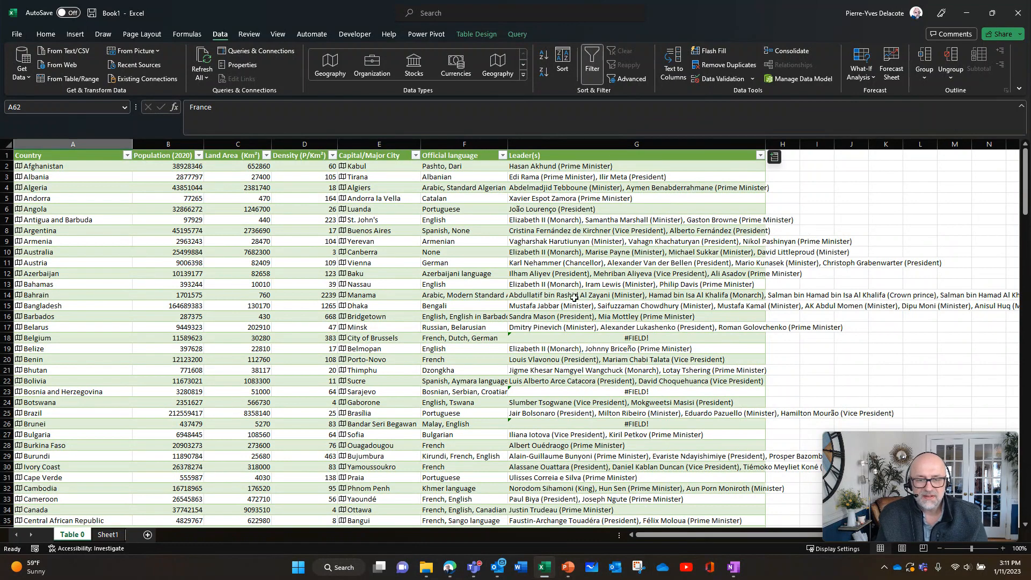
# Add the Image field of the Country data type as a table column and widen it
pyautogui.click(775, 156)
pyautogui.scroll(-2, 815, 299)
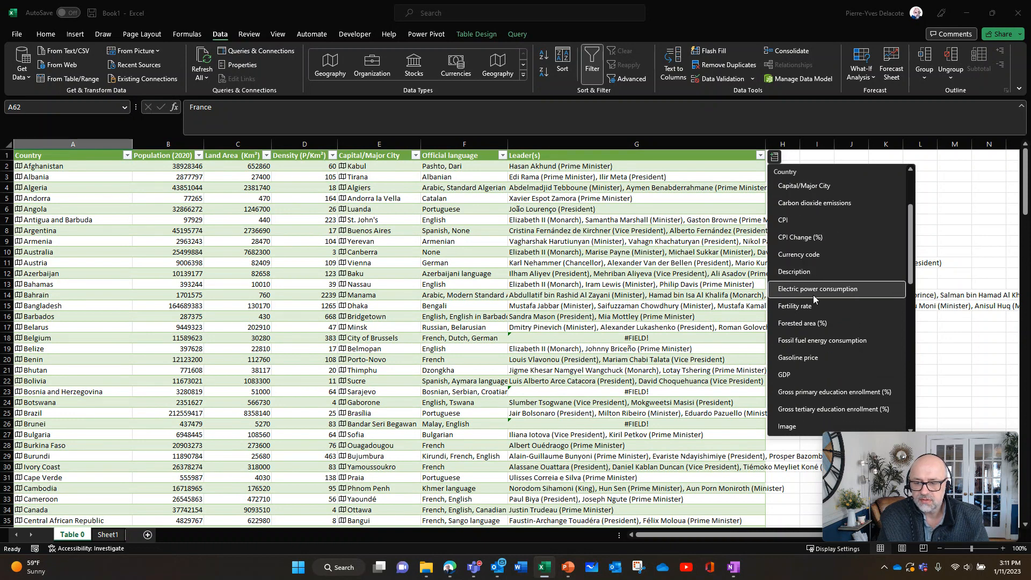
pyautogui.scroll(-3, 813, 295)
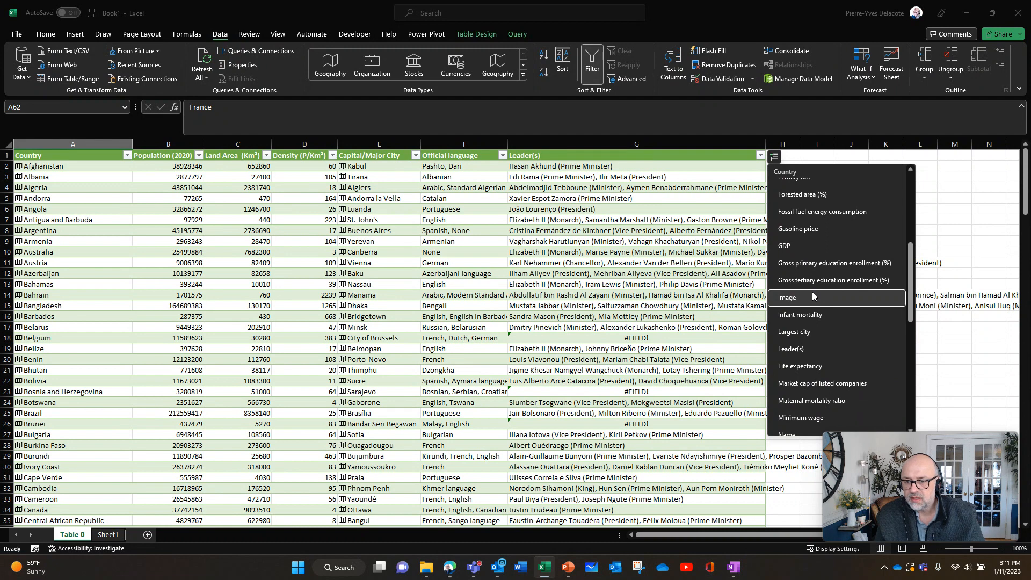
pyautogui.click(814, 298)
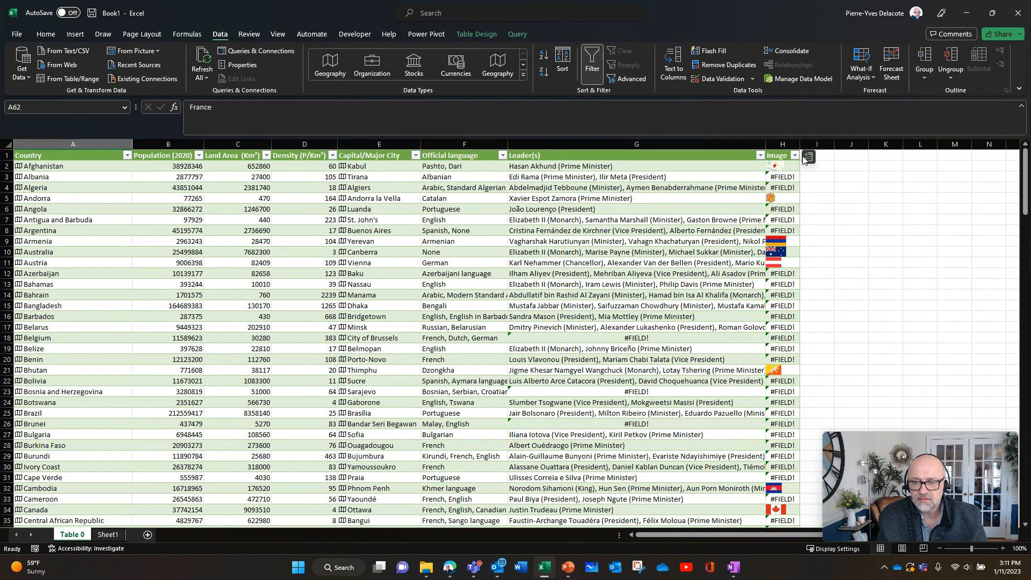
pyautogui.moveTo(800, 140); pyautogui.dragTo(873, 141)
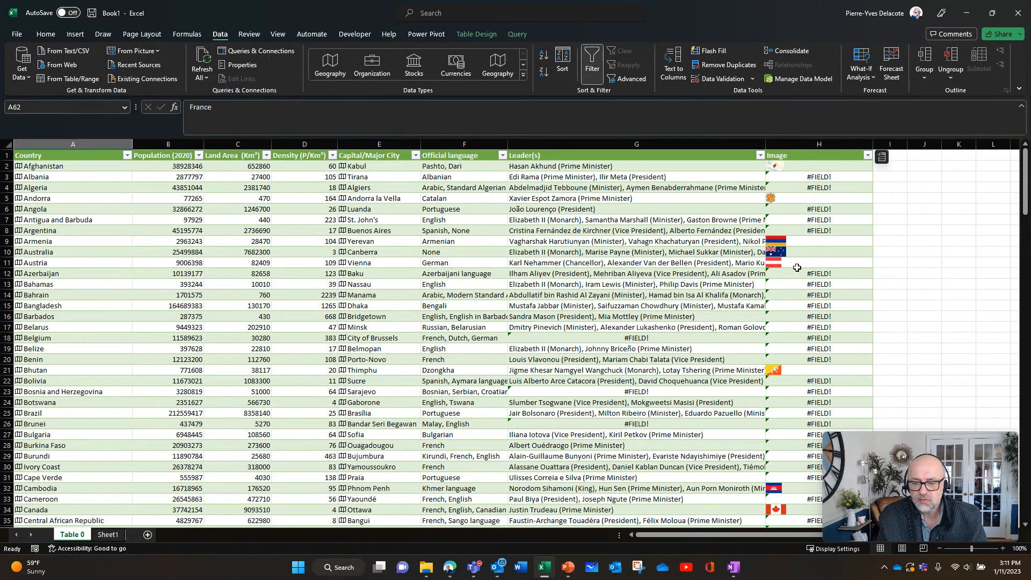
# Add the Time zone(s) field of the Country data type as a table column and widen it to show its full heading
pyautogui.scroll(-7, 786, 260)
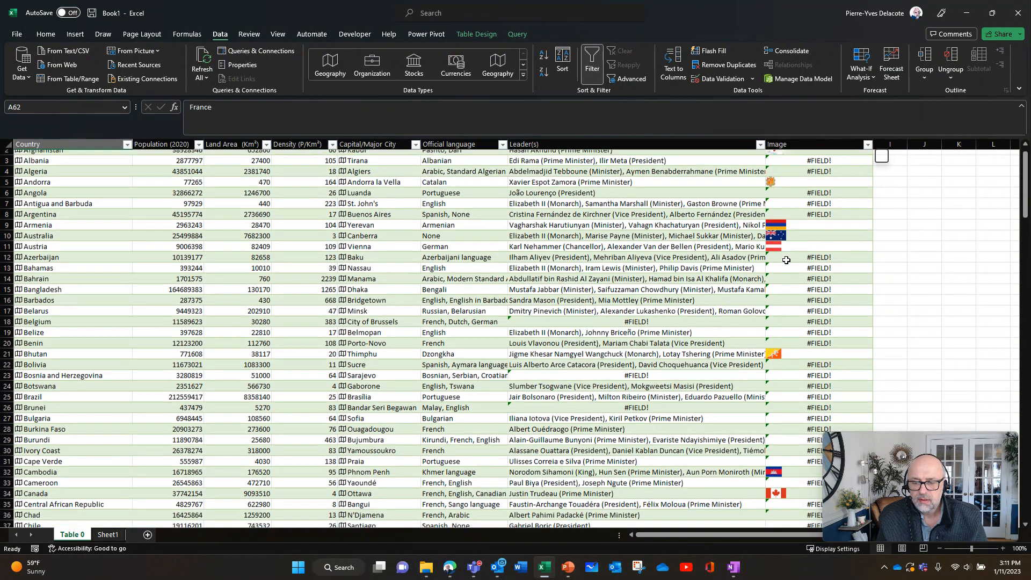
pyautogui.scroll(-11, 786, 260)
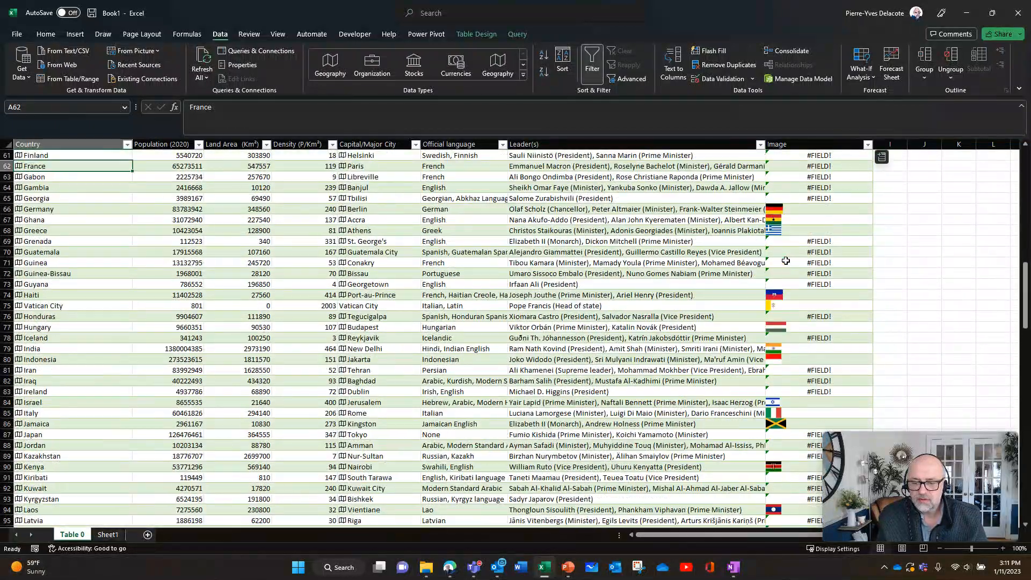
pyautogui.scroll(3, 785, 260)
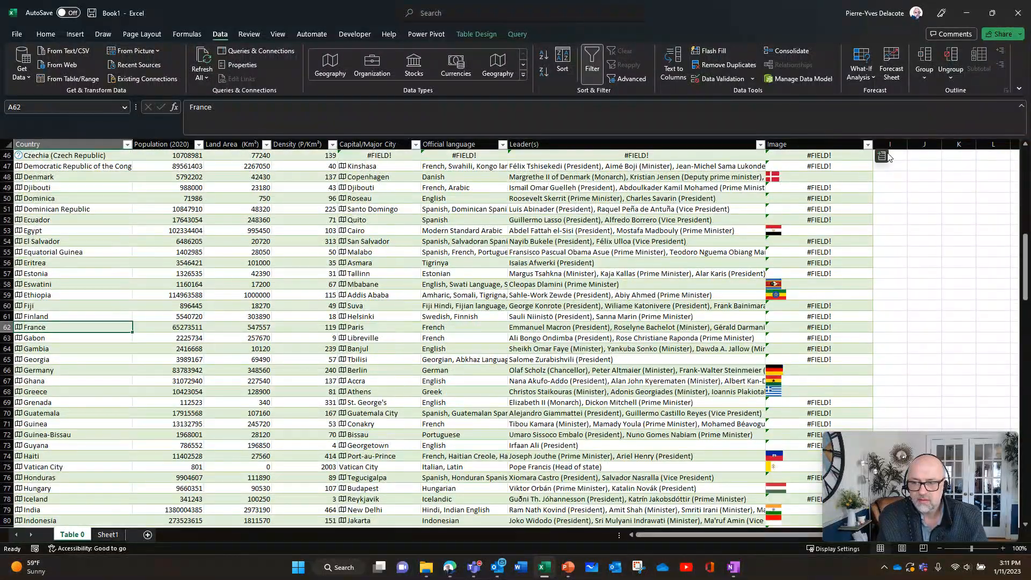
pyautogui.click(882, 156)
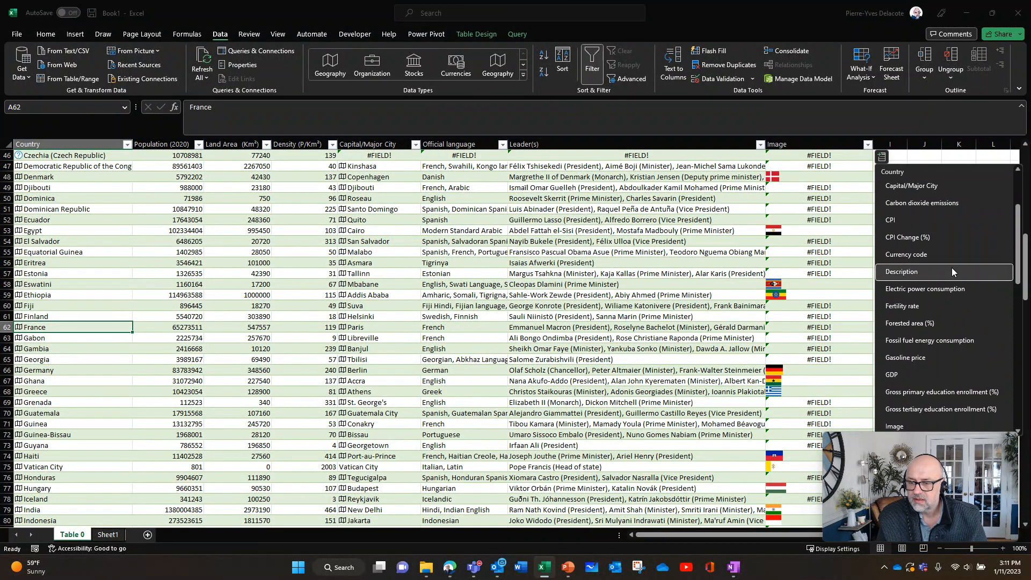
pyautogui.scroll(-1, 951, 267)
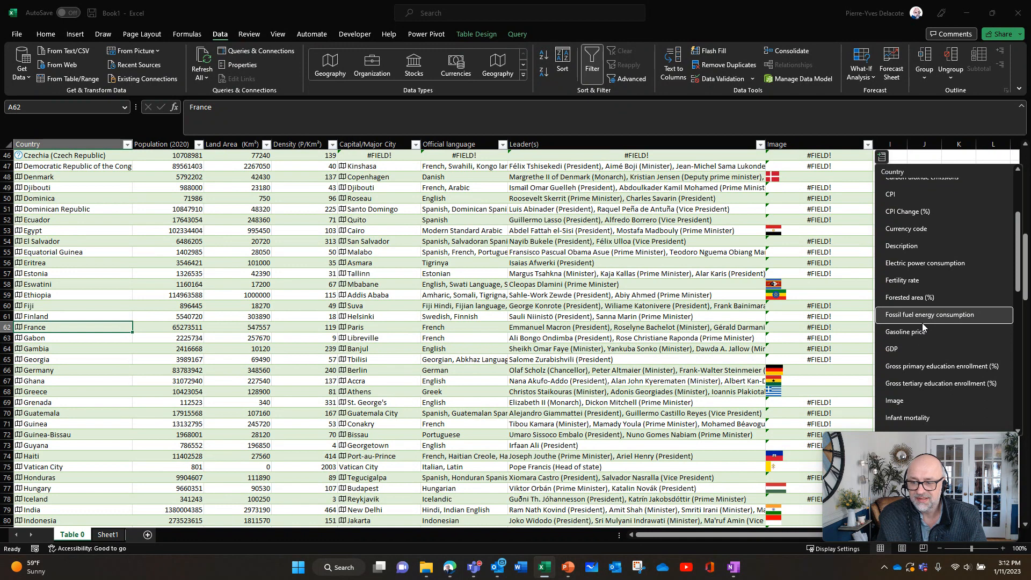
pyautogui.scroll(-1, 935, 337)
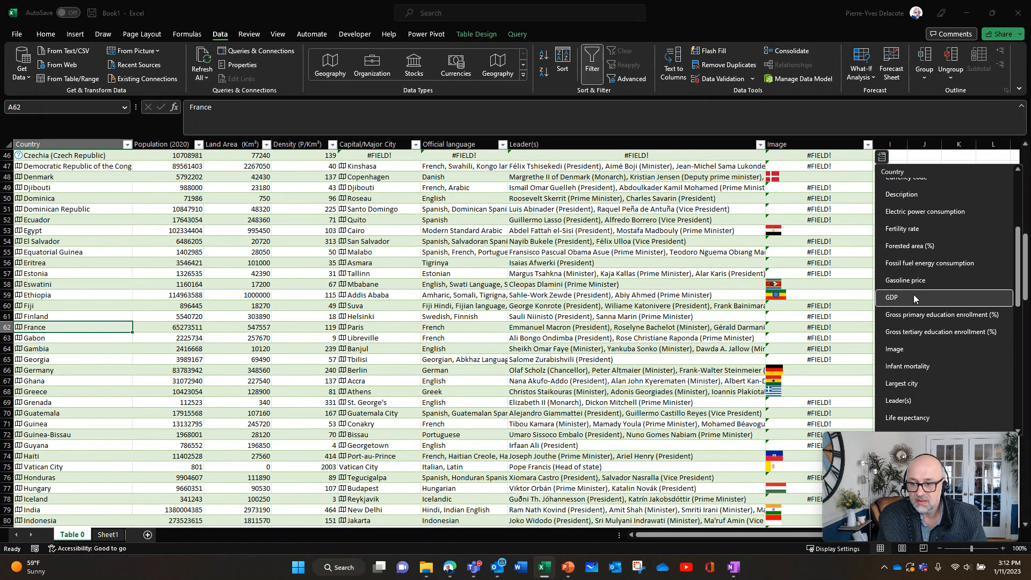
pyautogui.scroll(-4, 951, 327)
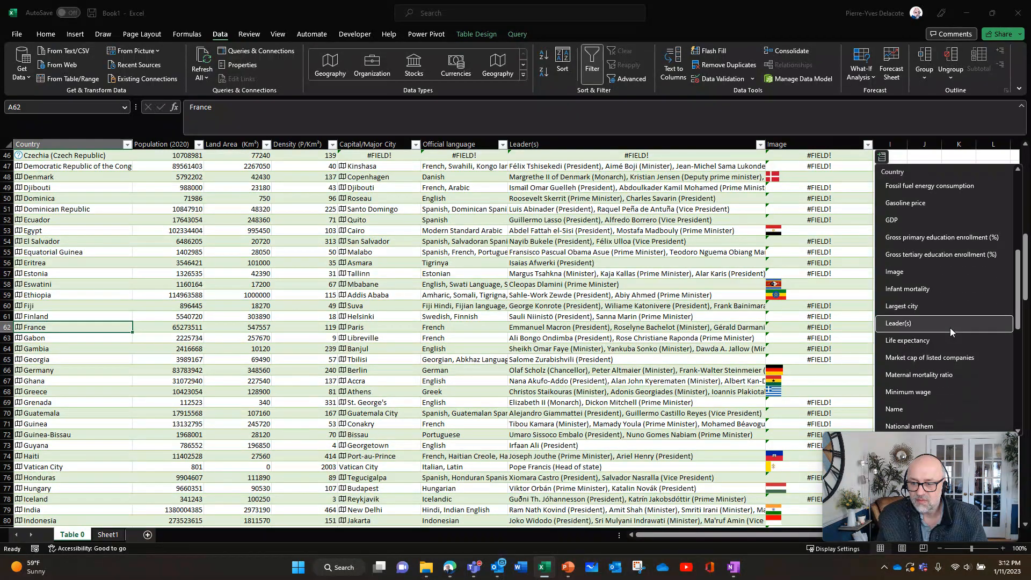
pyautogui.scroll(-4, 949, 332)
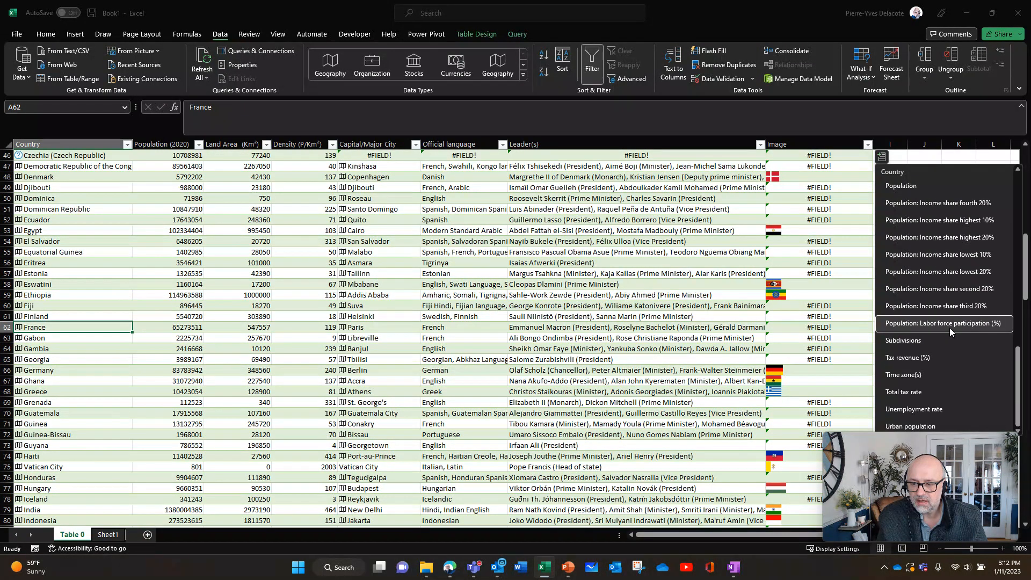
pyautogui.click(930, 373)
pyautogui.scroll(15, 913, 268)
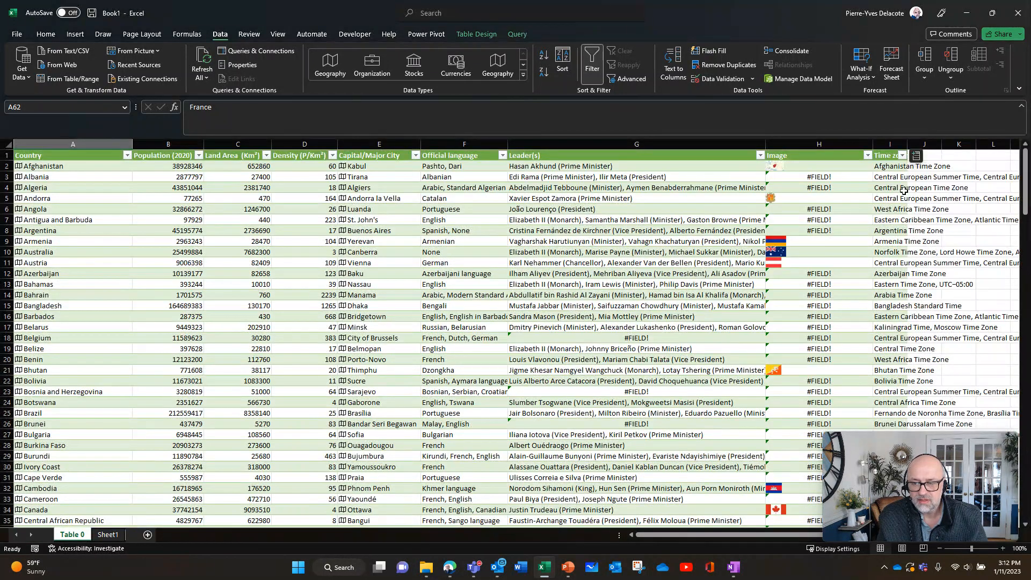
pyautogui.moveTo(908, 145); pyautogui.dragTo(962, 145)
# Add the Unemployment rate field of the Country data type as a table column
pyautogui.click(969, 157)
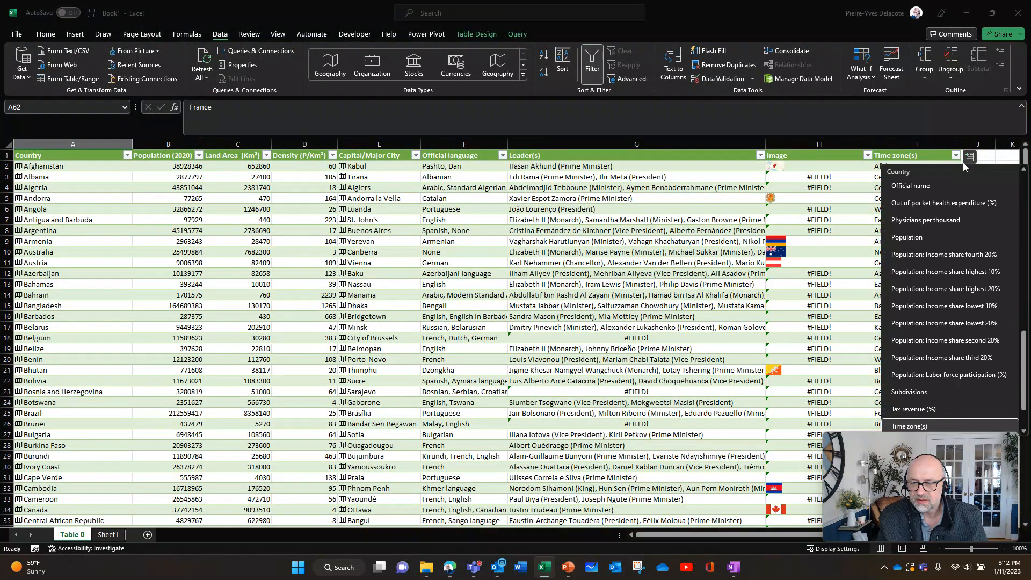
pyautogui.scroll(-1, 927, 360)
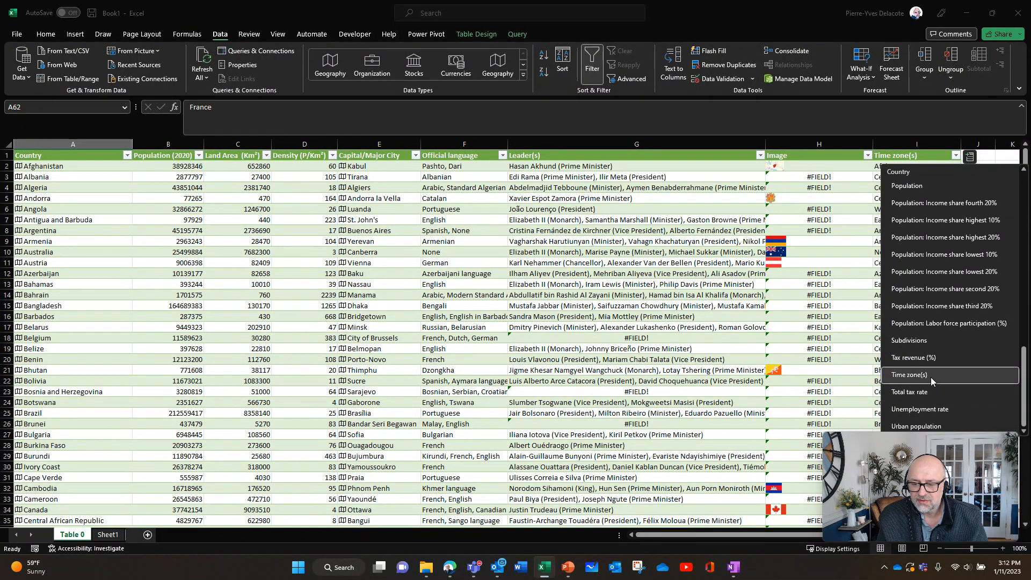
pyautogui.click(928, 409)
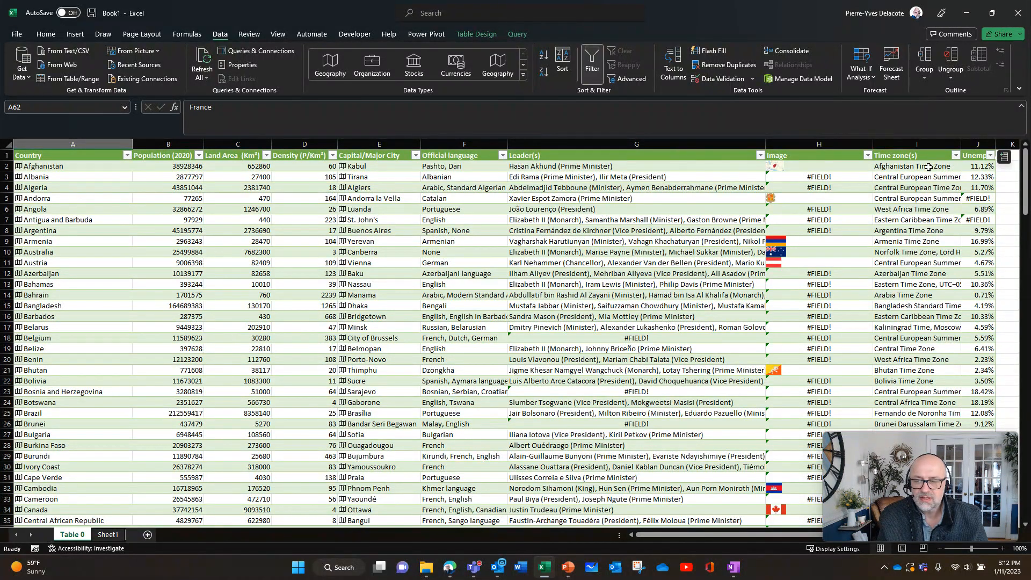
# Sort the table by Unemployment rate from smallest to largest
pyautogui.click(990, 156)
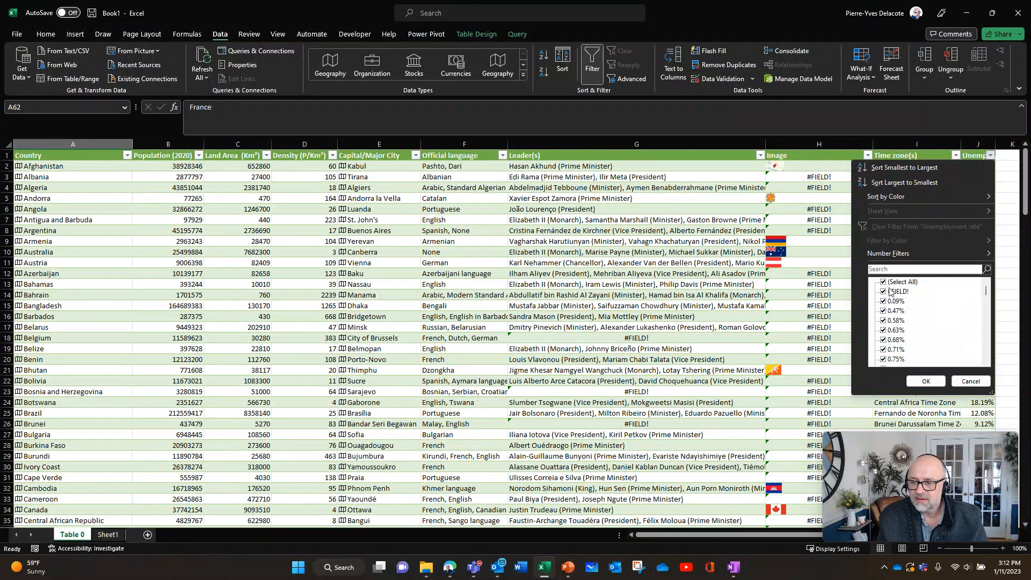
pyautogui.click(884, 292)
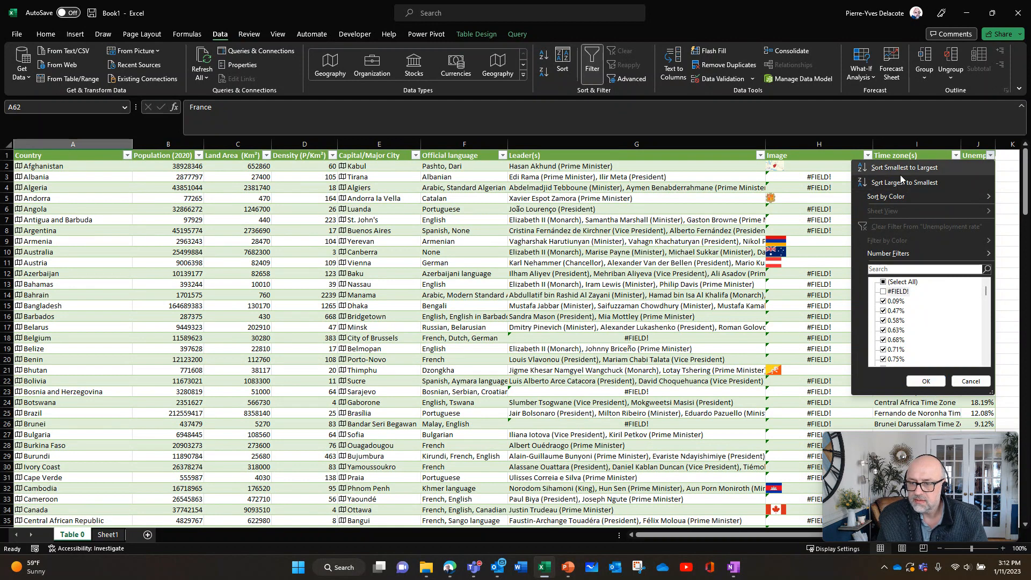
pyautogui.press('Escape')
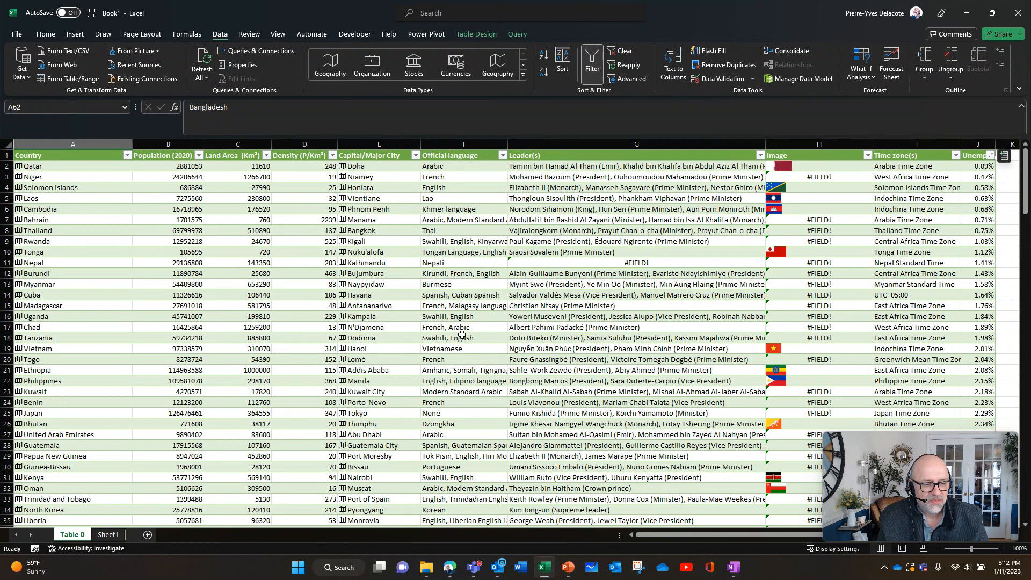
# Look through the sorted country list and search the sheet for "united states" with Find
pyautogui.scroll(-4, 104, 390)
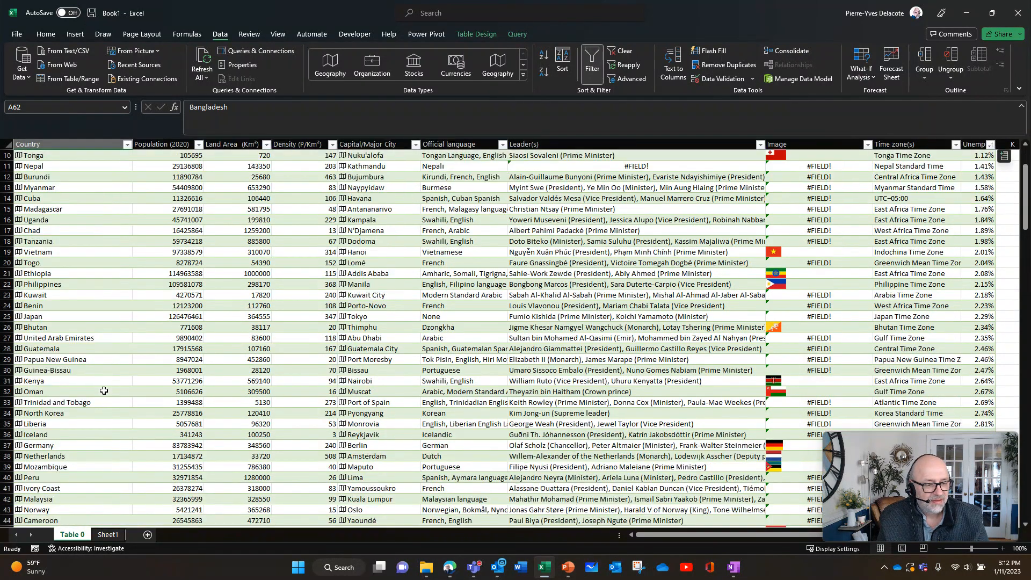
pyautogui.scroll(-2, 103, 390)
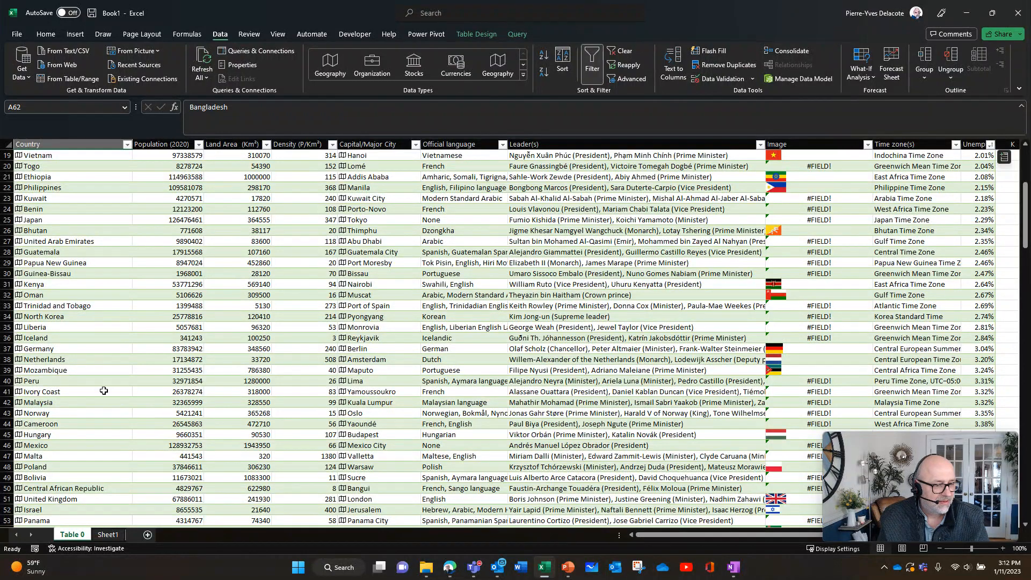
pyautogui.scroll(1, 104, 391)
pyautogui.scroll(-7, 948, 318)
pyautogui.scroll(-9, 949, 318)
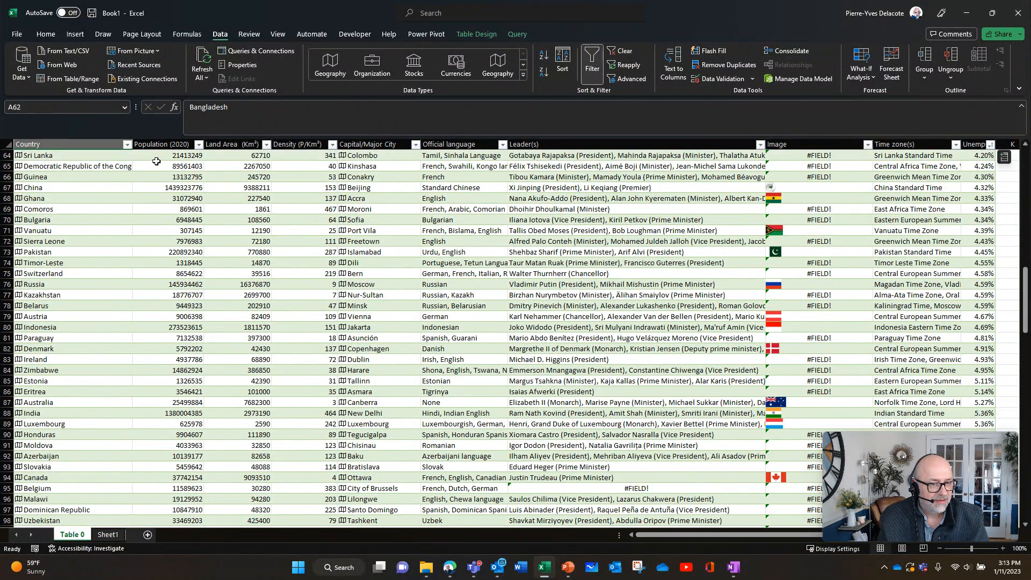
pyautogui.scroll(-1, 111, 264)
pyautogui.click(111, 265)
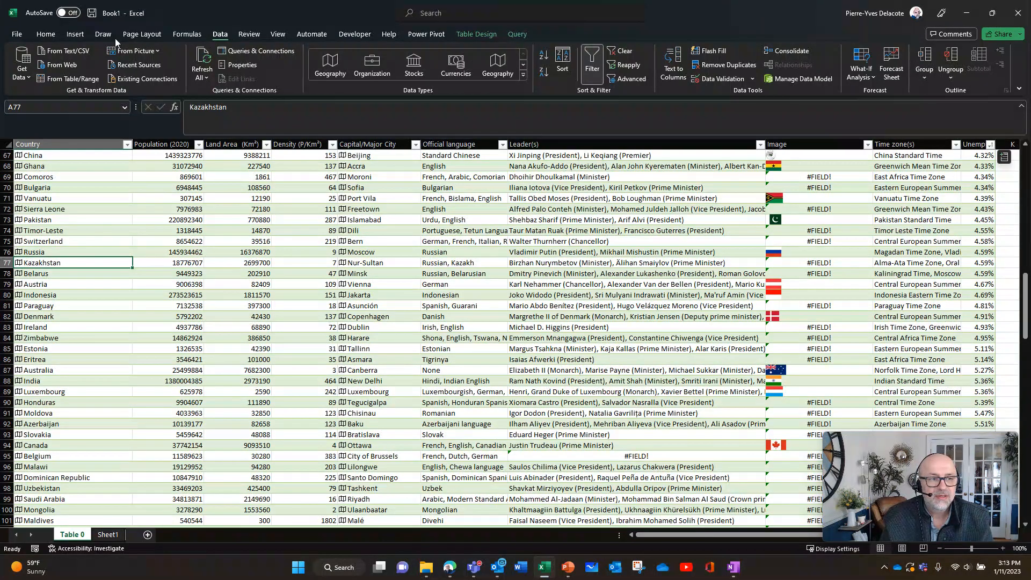
pyautogui.click(52, 38)
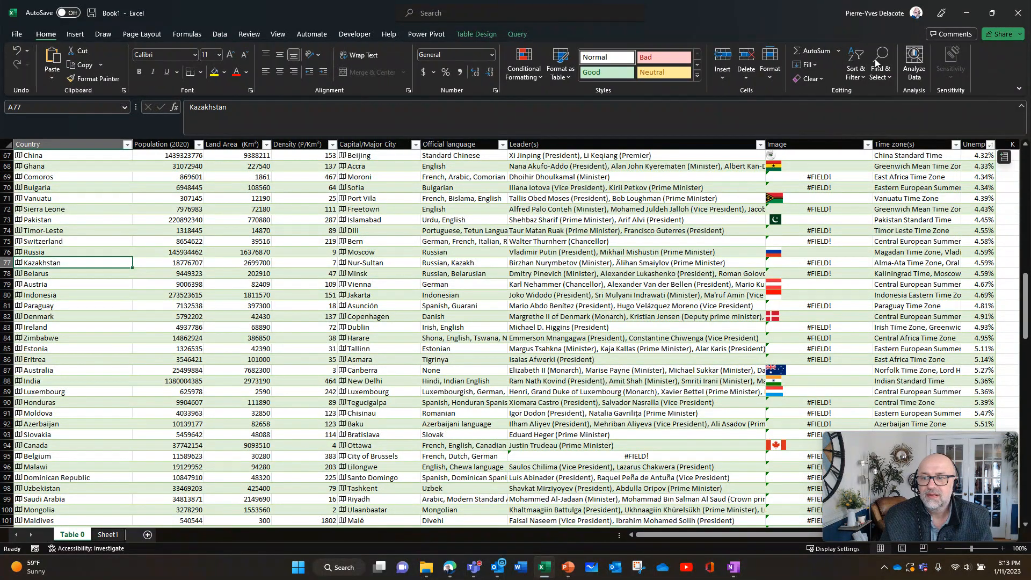
pyautogui.click(880, 64)
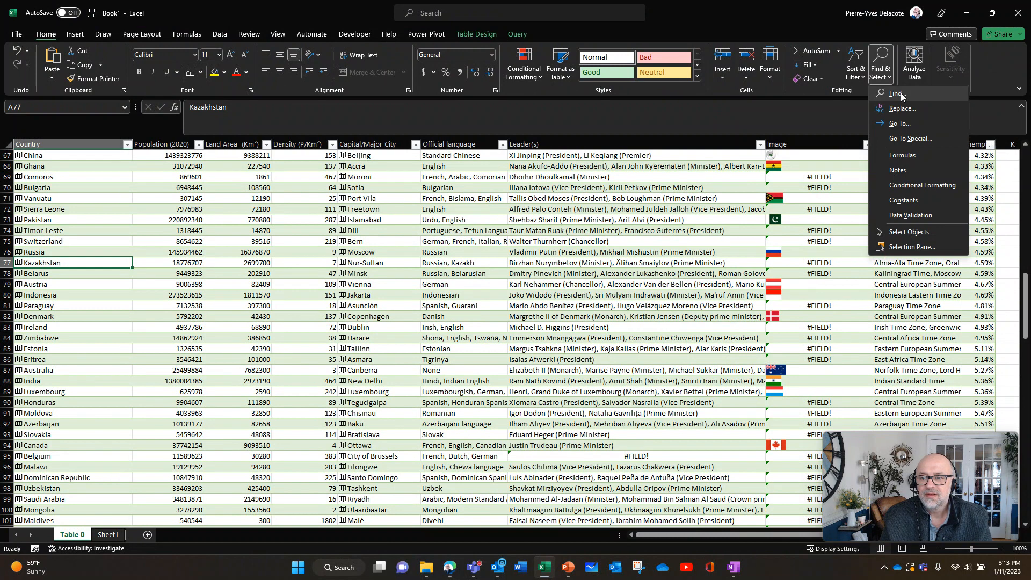
pyautogui.click(895, 93)
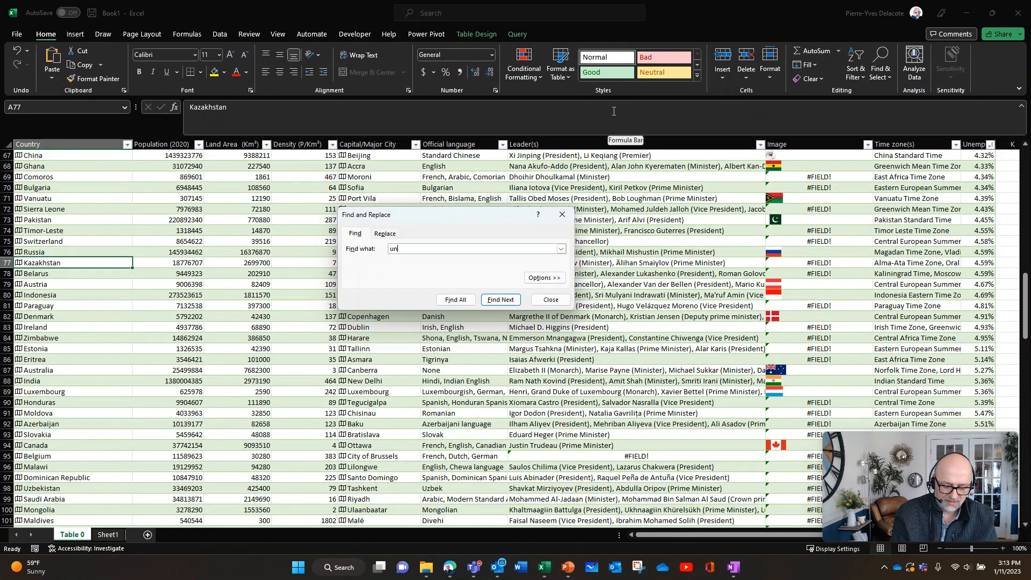
pyautogui.write('united states')
pyautogui.press('Return')
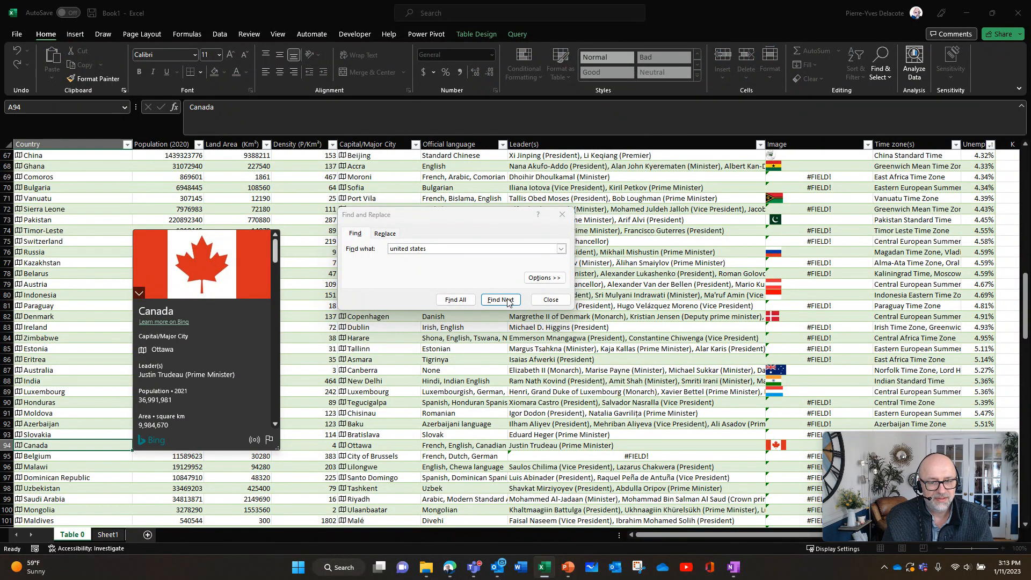
# Step through further matches for "united states" in the sheet, close the search and check the rows below Haiti
pyautogui.click(506, 300)
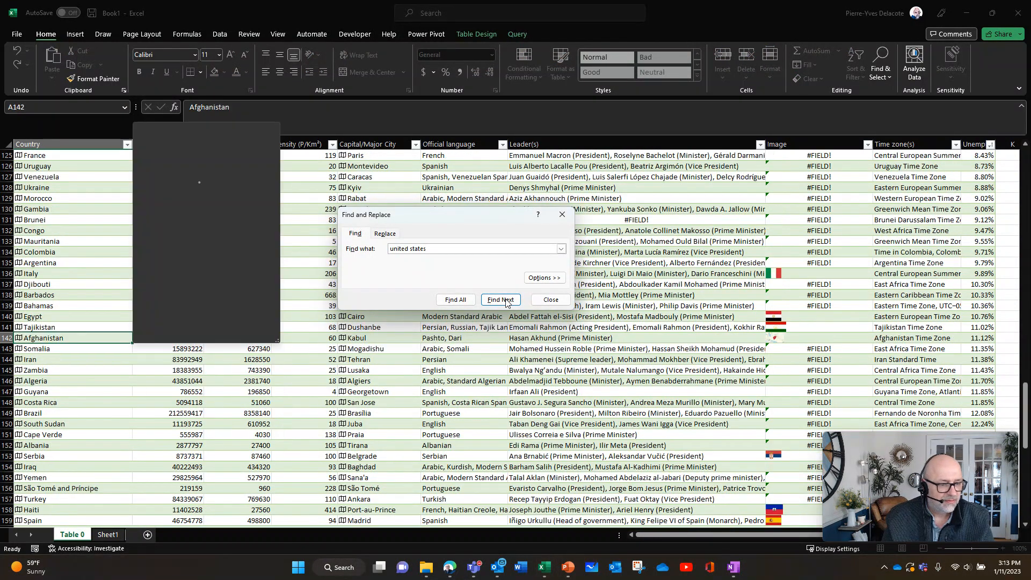
pyautogui.click(506, 300)
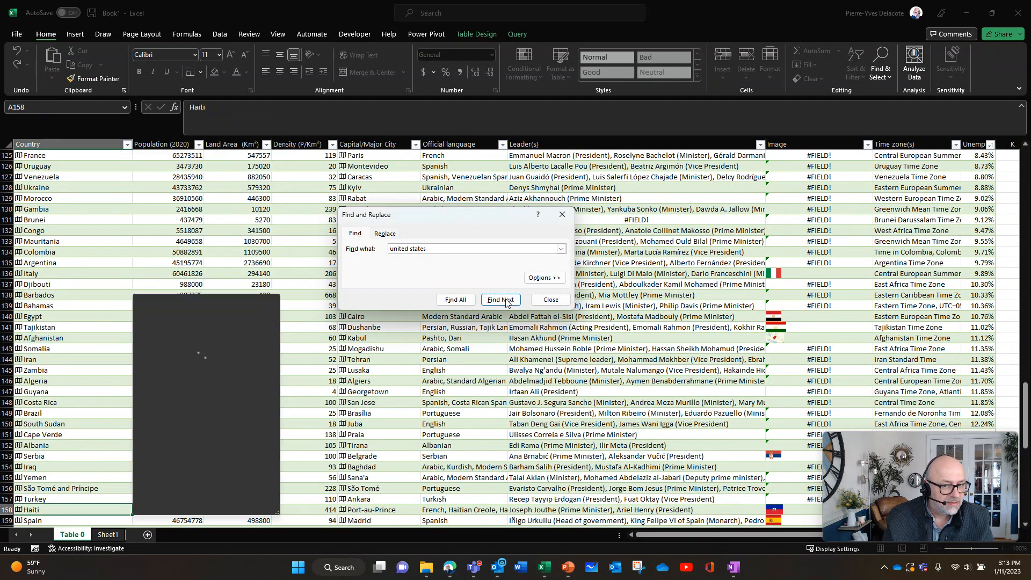
pyautogui.click(563, 214)
pyautogui.scroll(-2, 83, 486)
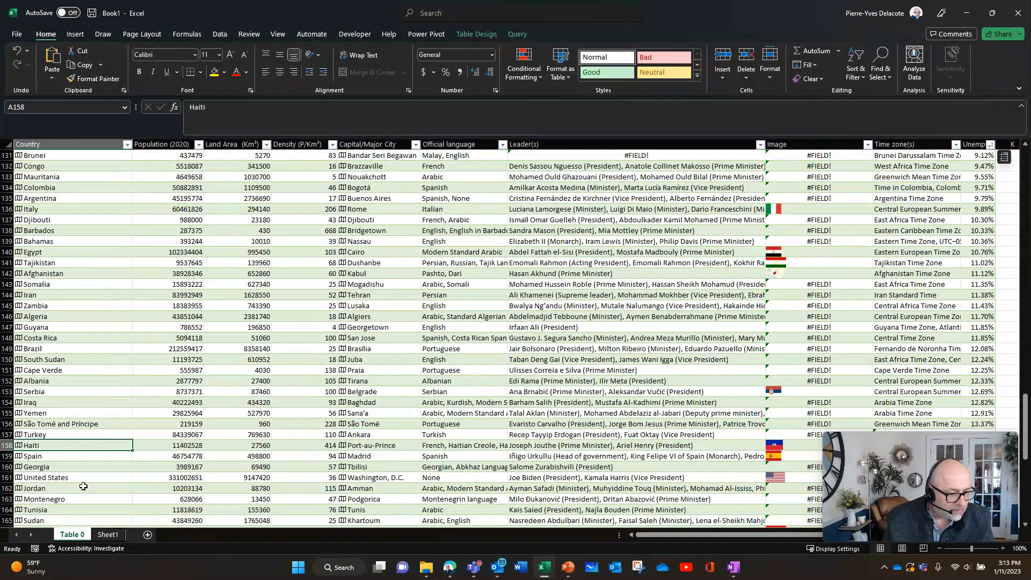
# Filter the Country column by searching for "united" and keeping only United States
pyautogui.click(127, 144)
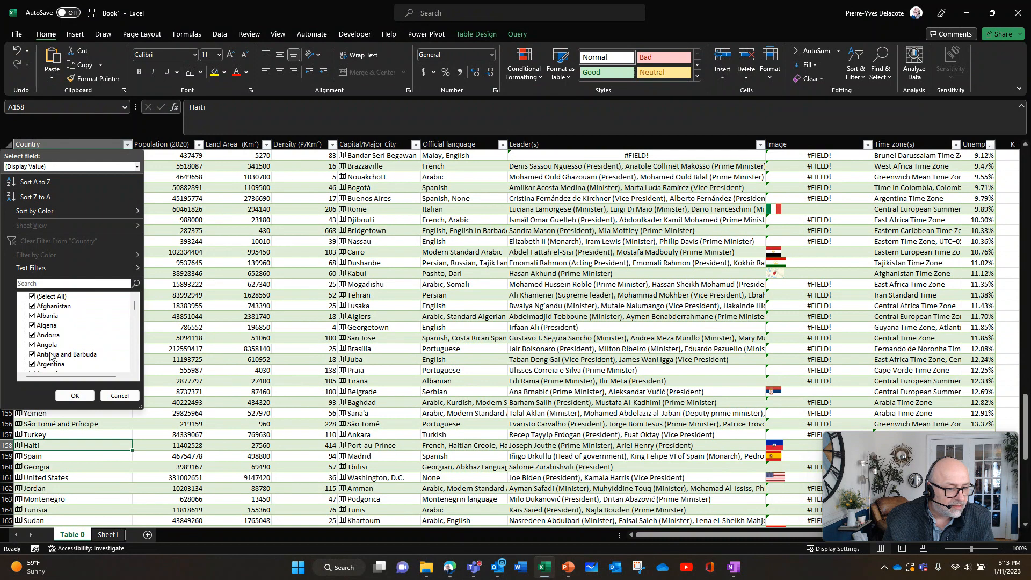
pyautogui.click(38, 283)
pyautogui.write('u')
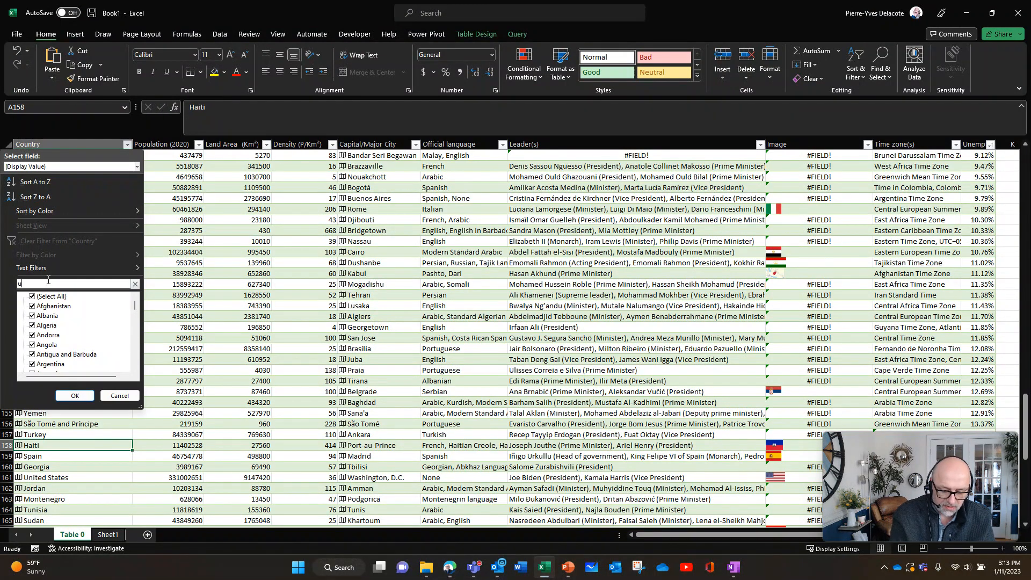
pyautogui.write('nited')
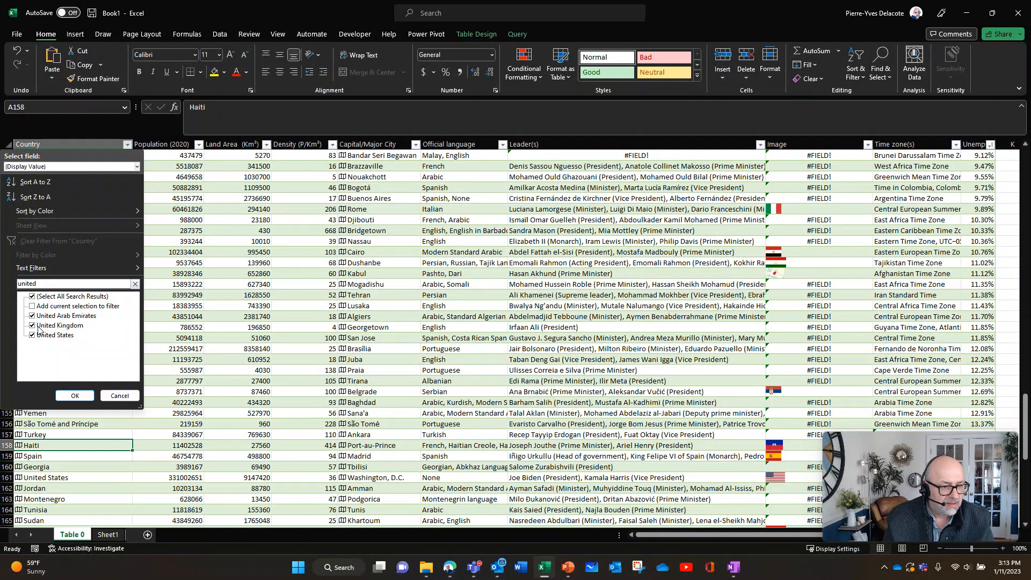
pyautogui.click(32, 297)
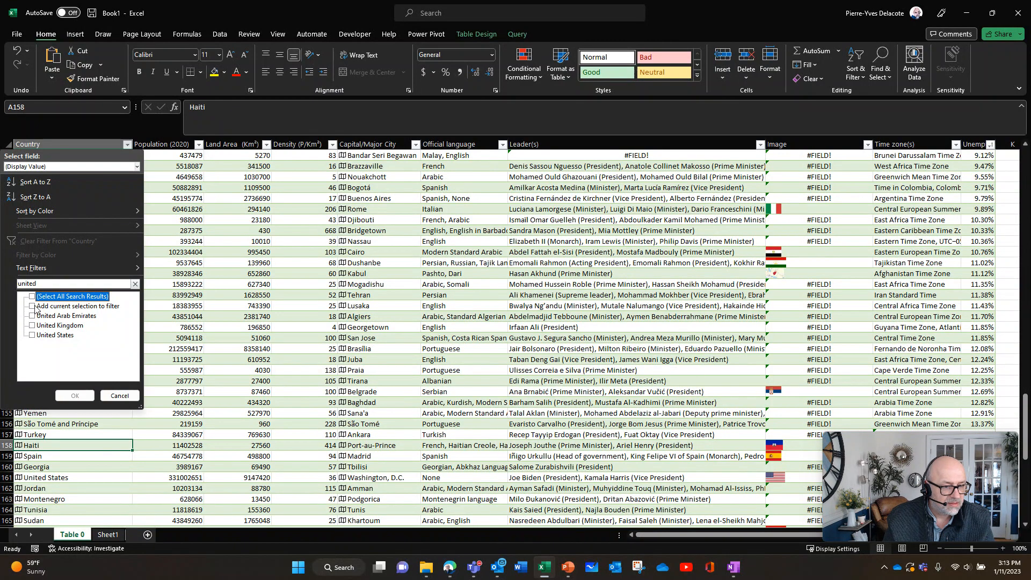
pyautogui.click(33, 335)
pyautogui.click(78, 396)
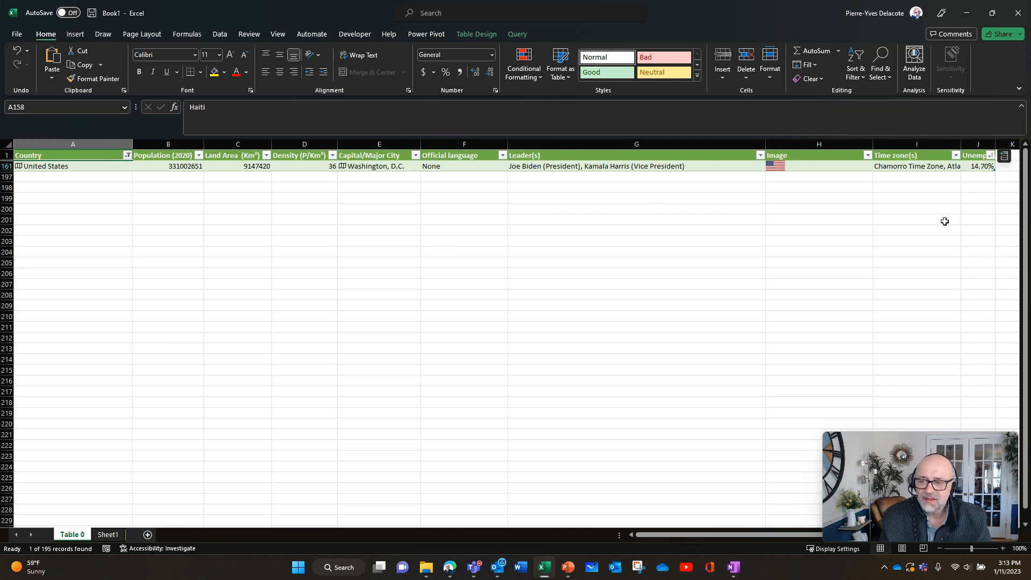
# Inspect the United States unemployment rate formula and review the full gallery of available data types
pyautogui.click(974, 165)
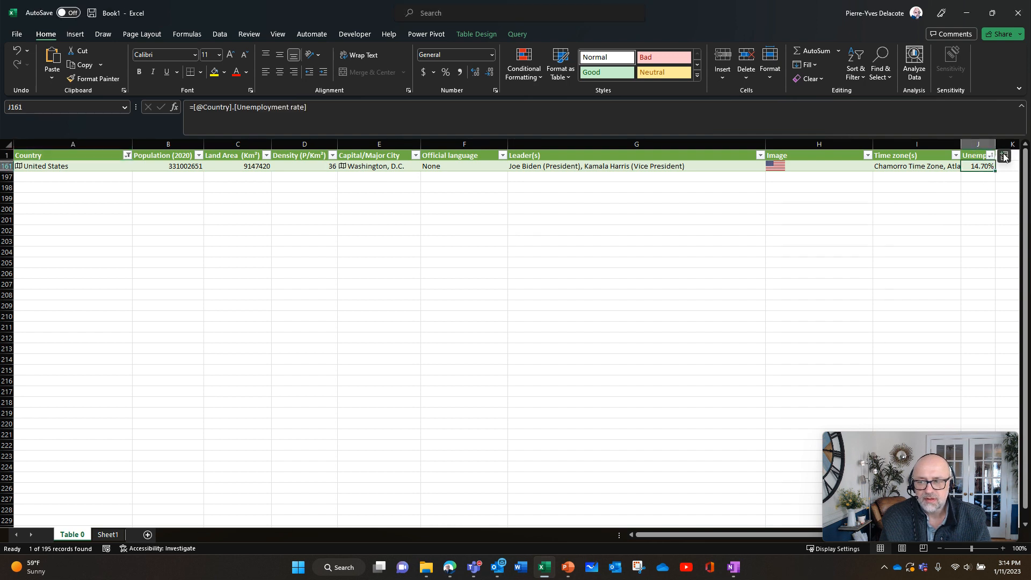
pyautogui.click(218, 37)
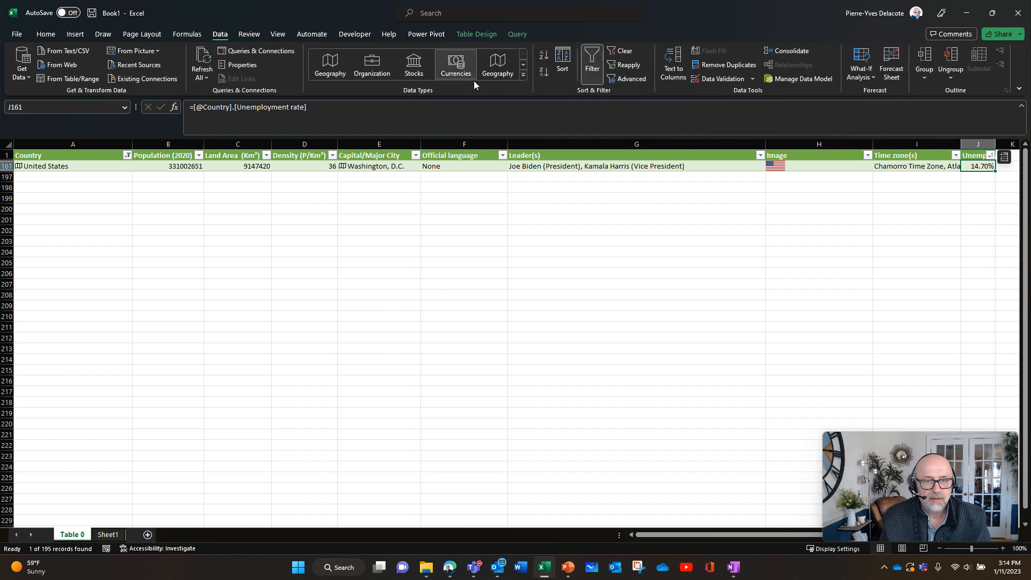
pyautogui.click(523, 76)
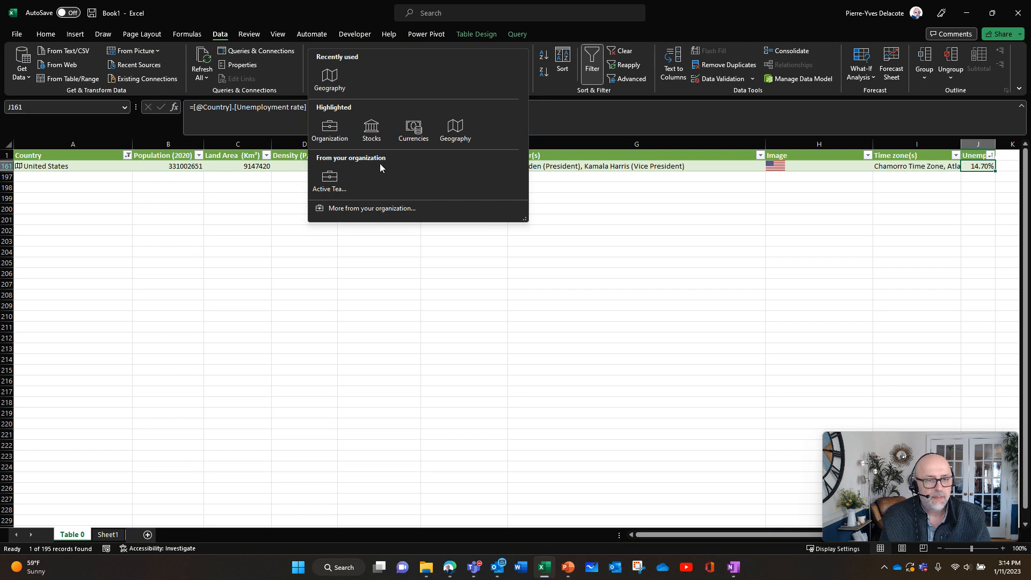
pyautogui.click(621, 118)
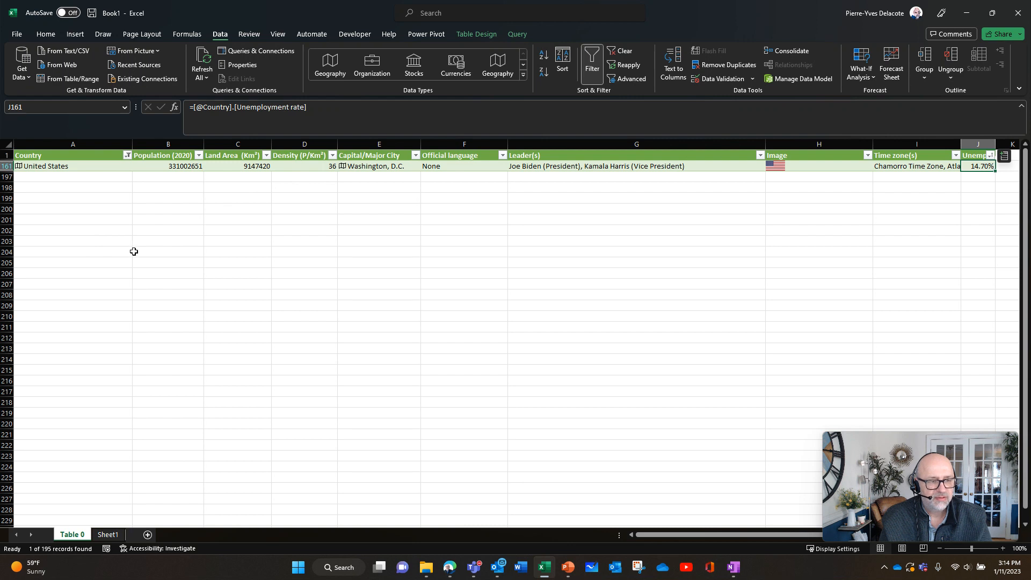
# Open the United States data card, read through its fields and close it
pyautogui.click(18, 167)
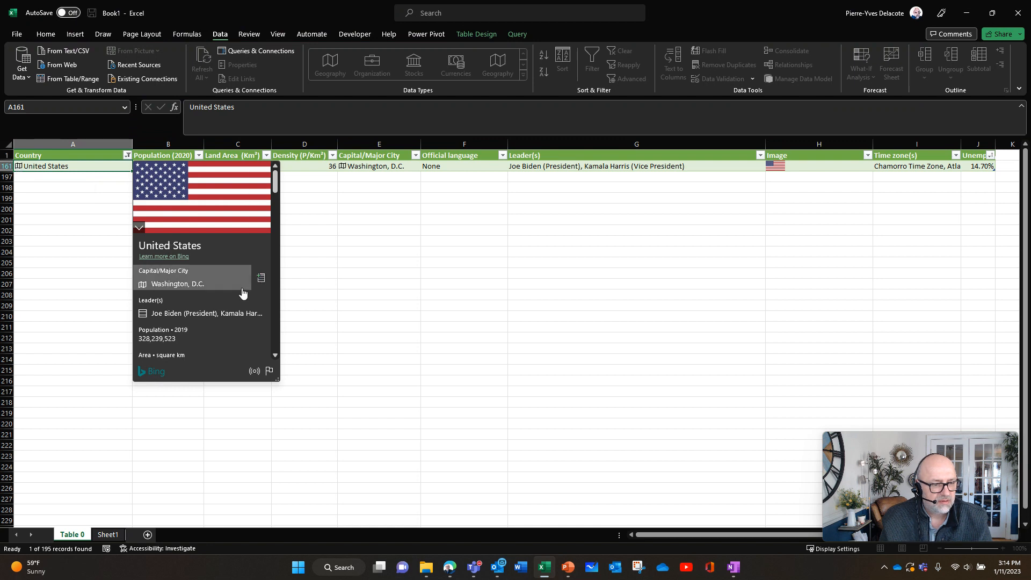
pyautogui.scroll(-1, 240, 292)
pyautogui.scroll(-2, 240, 291)
pyautogui.scroll(-1, 240, 290)
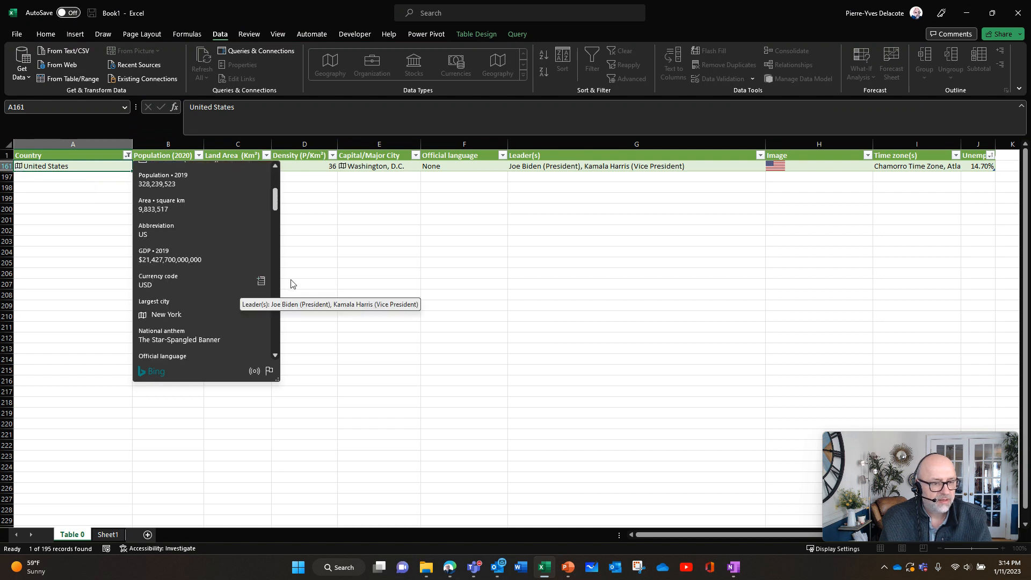
pyautogui.press('Escape')
# Enter North carolina, South Carolina, Florida and California in cells A203 to A206 below the table
pyautogui.click(82, 241)
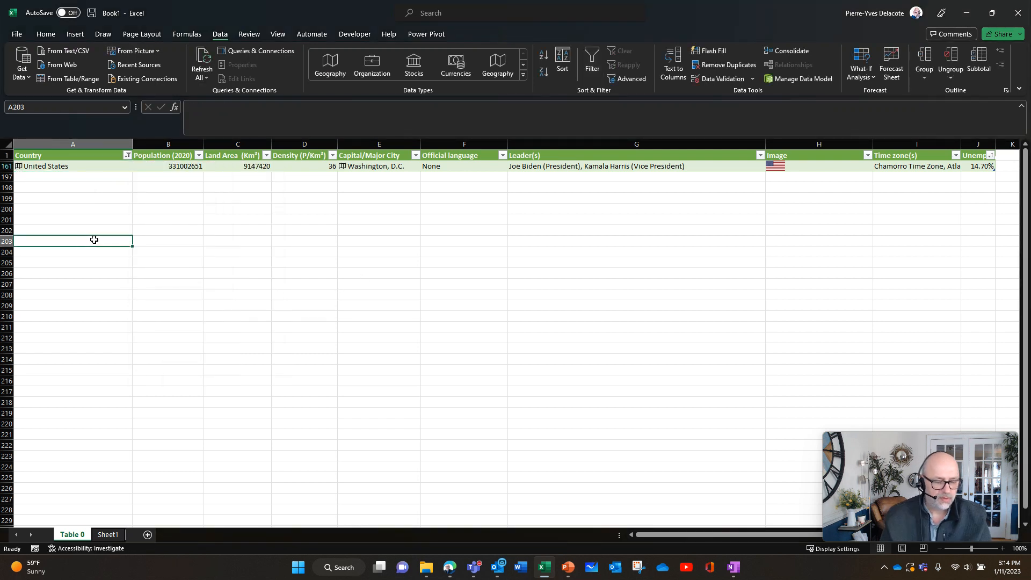
pyautogui.write('North')
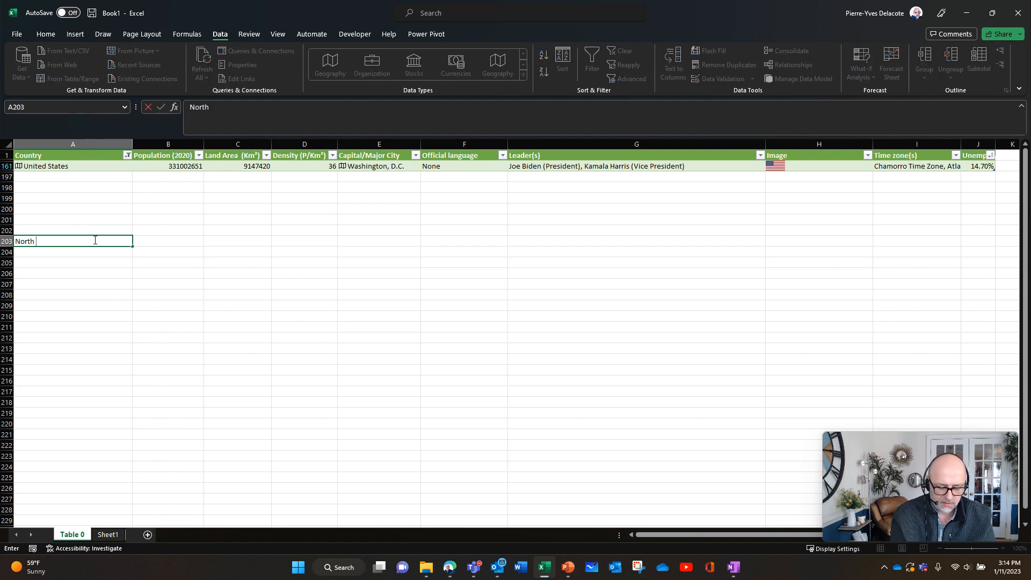
pyautogui.write(' carolina')
pyautogui.press('Return')
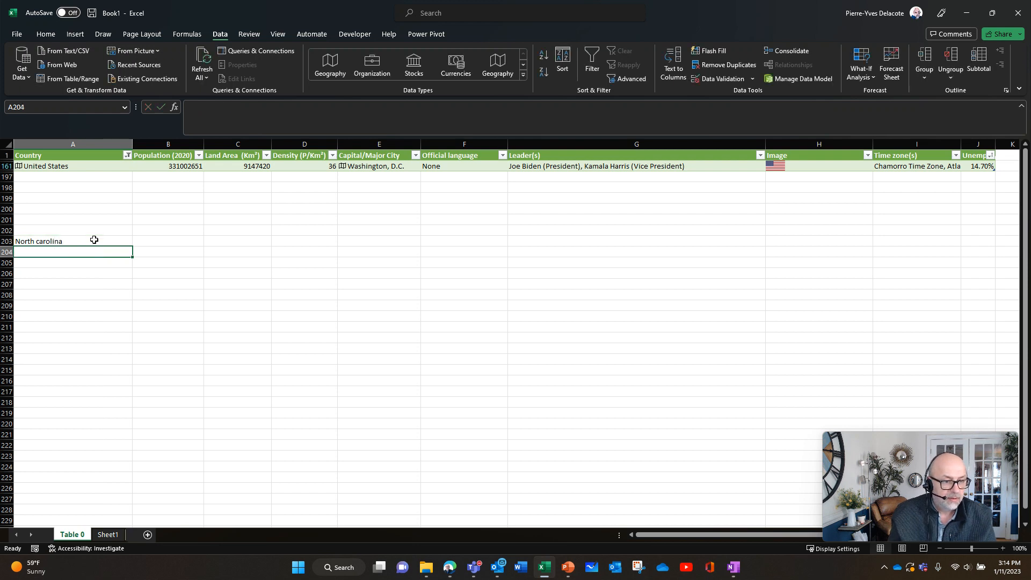
pyautogui.write('South Carolina')
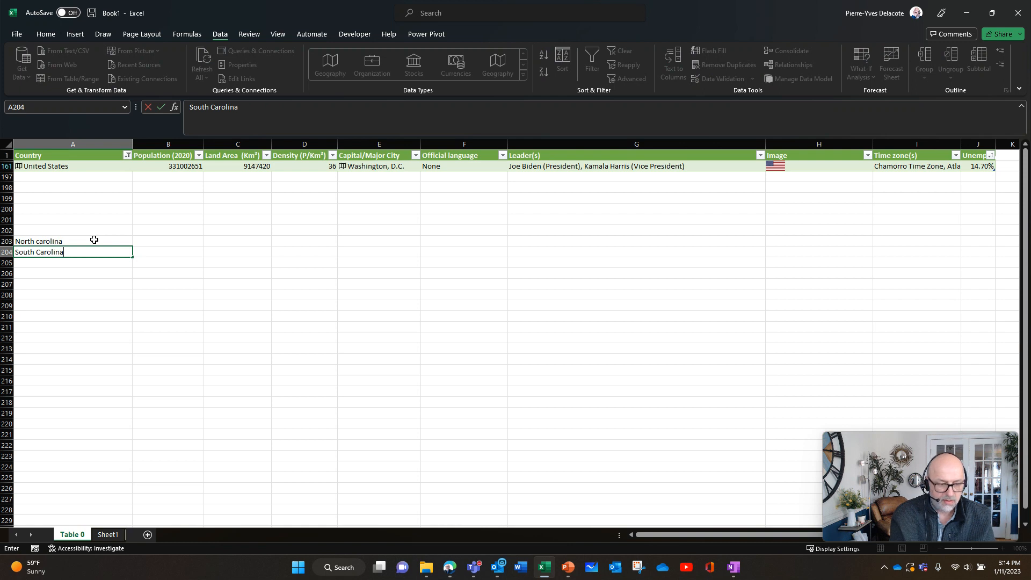
pyautogui.press('Return')
pyautogui.write('Florida')
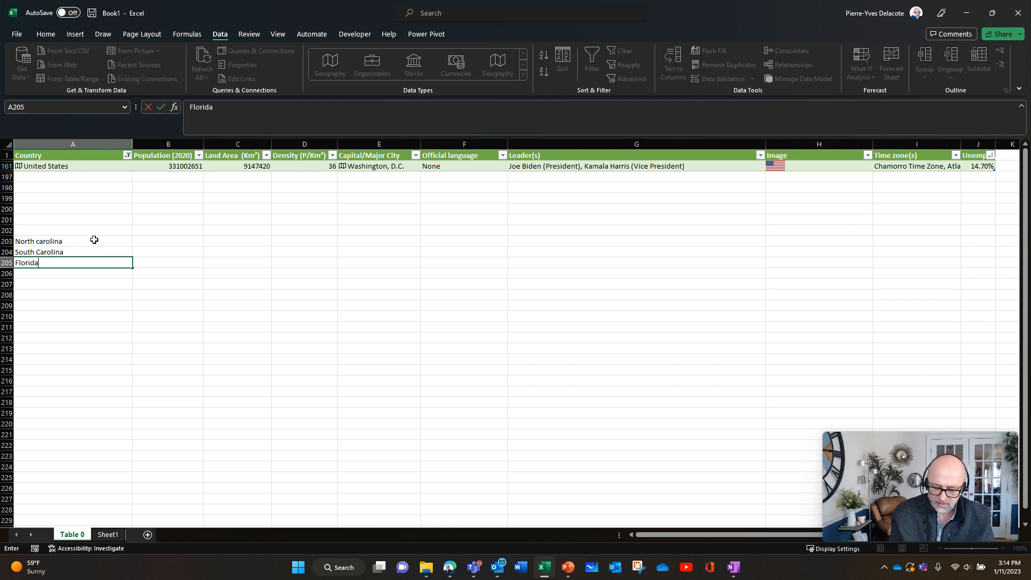
pyautogui.press('Return')
pyautogui.write('C')
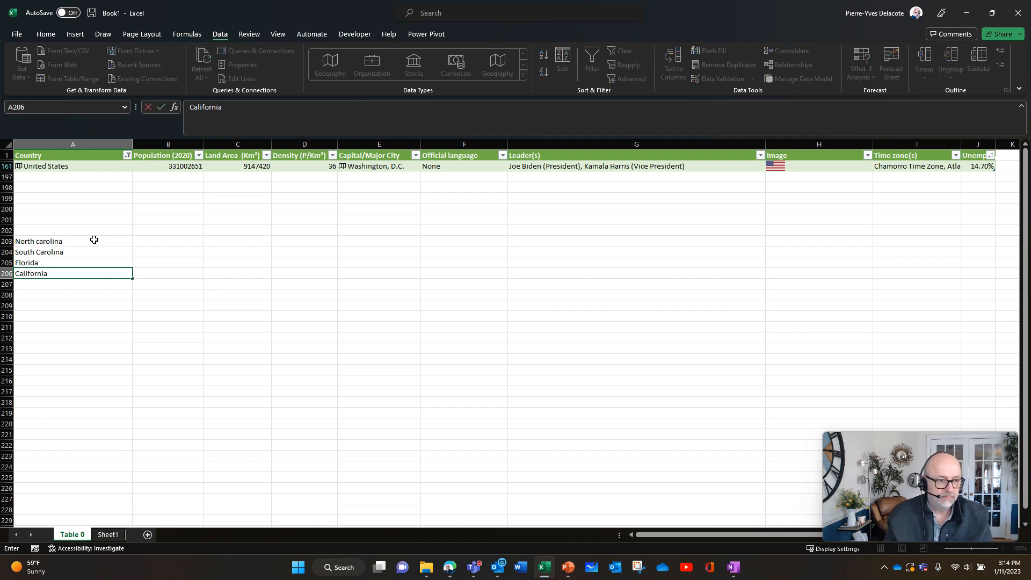
pyautogui.write('alifornia')
# Convert the four state names in A203:A206 to the Geography data type
pyautogui.moveTo(93, 240); pyautogui.dragTo(87, 273)
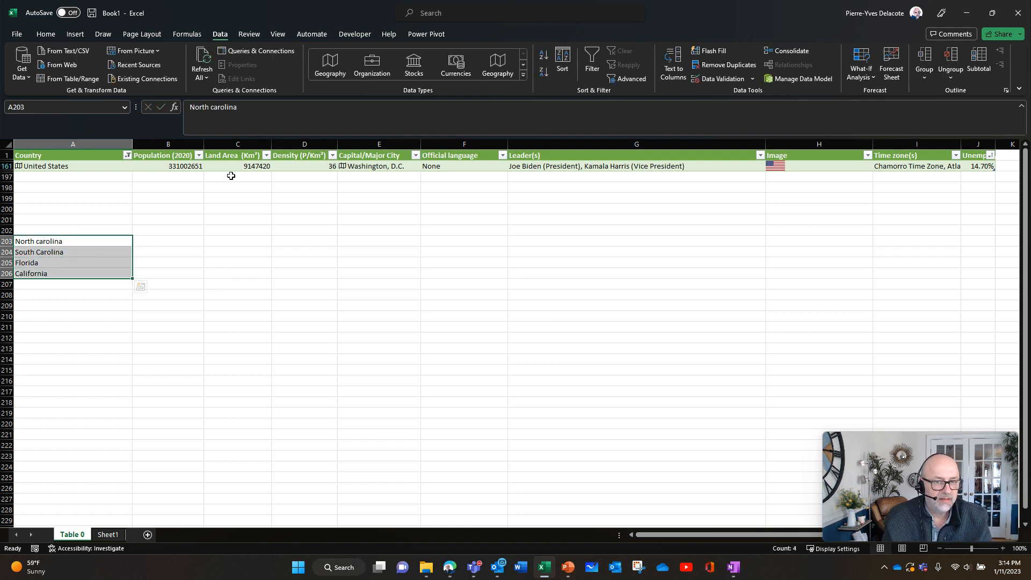
pyautogui.click(524, 74)
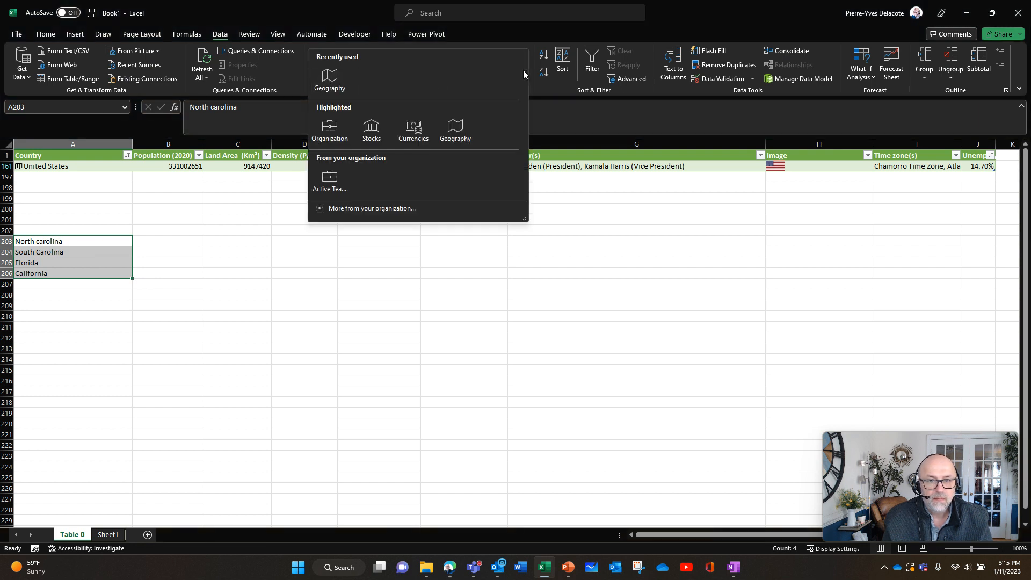
pyautogui.click(451, 134)
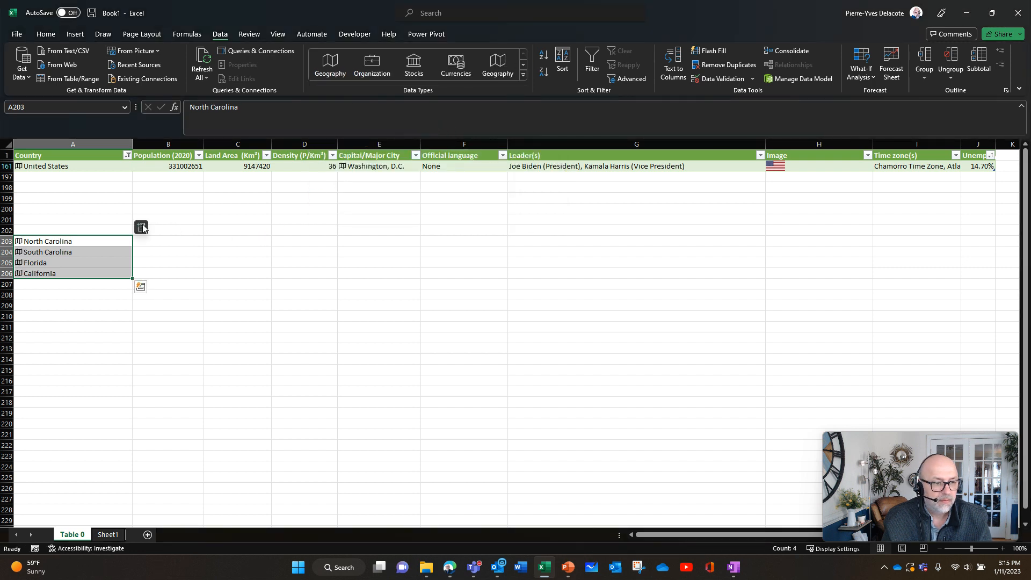
# Extract the Capital/Major City field from North Carolina's data card into B203 and fill it down to B206
pyautogui.click(19, 242)
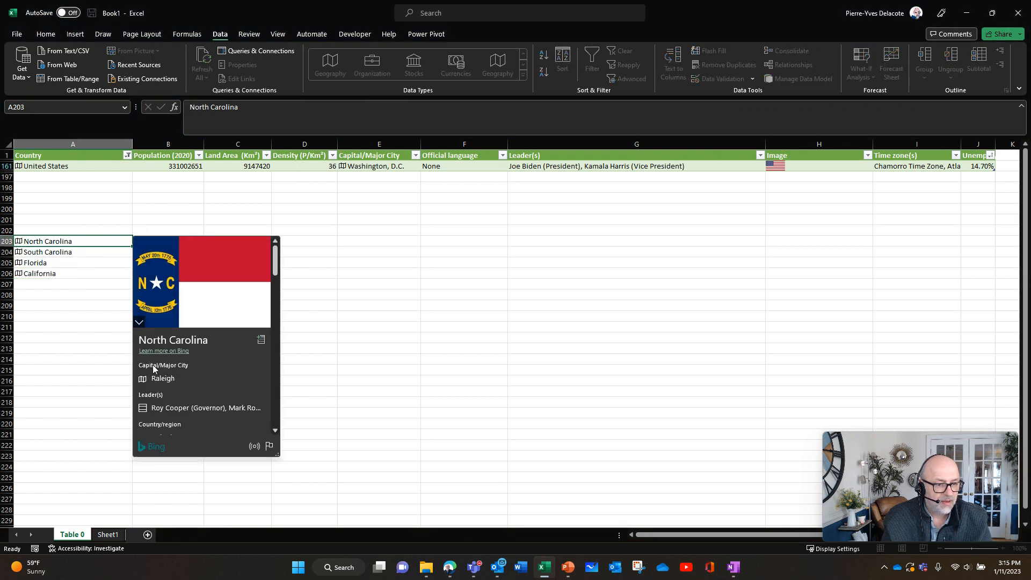
pyautogui.moveTo(167, 381)
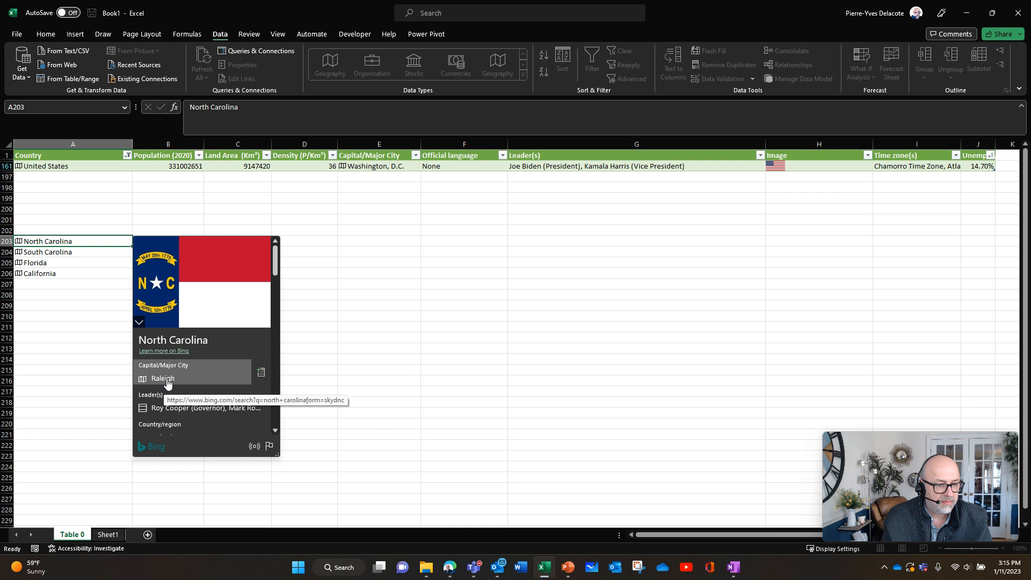
pyautogui.click(254, 373)
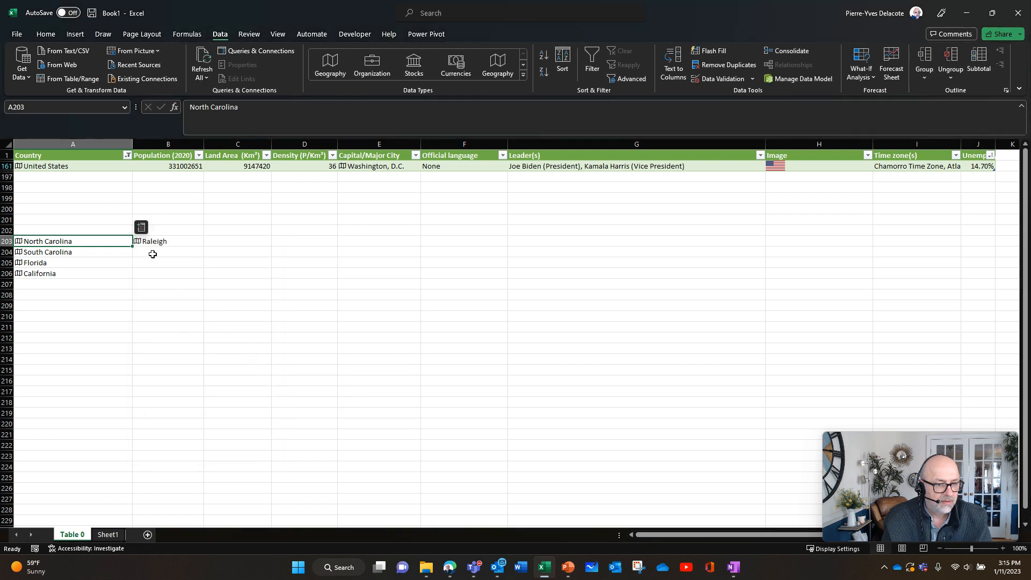
pyautogui.click(183, 243)
pyautogui.moveTo(203, 246); pyautogui.dragTo(203, 279)
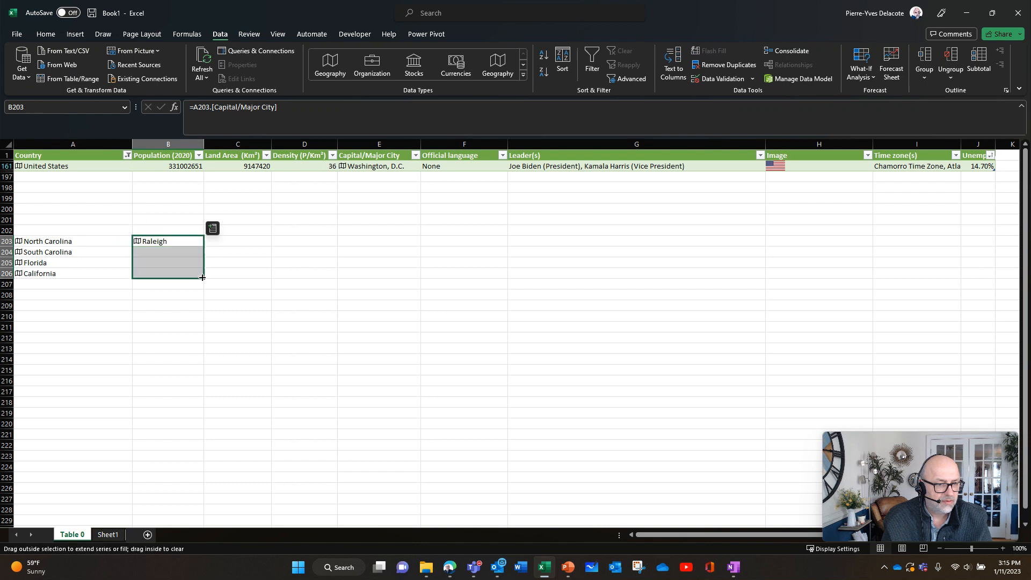
pyautogui.click(241, 248)
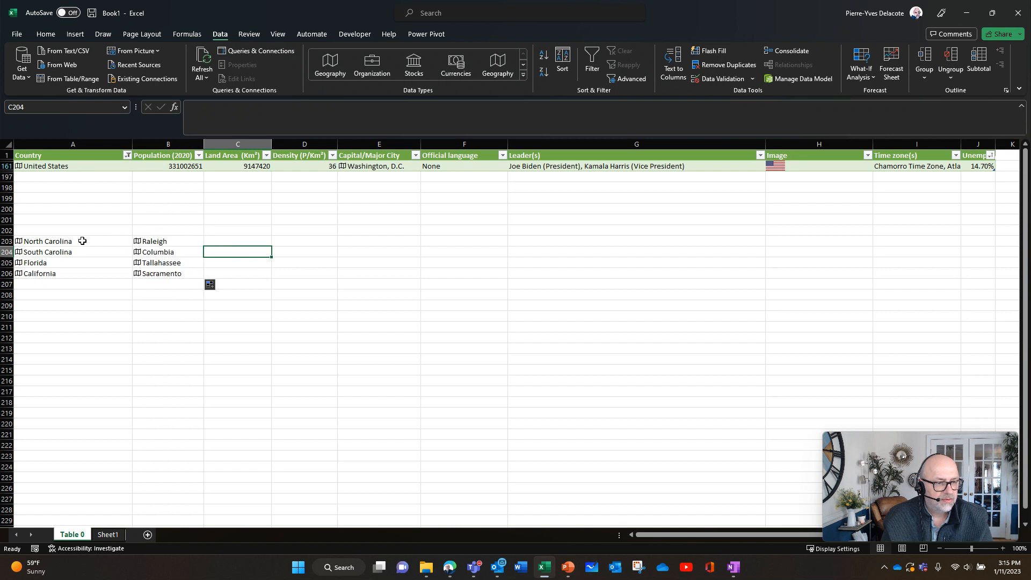
# Check the list of data fields available for North Carolina and close it without choosing one
pyautogui.click(53, 241)
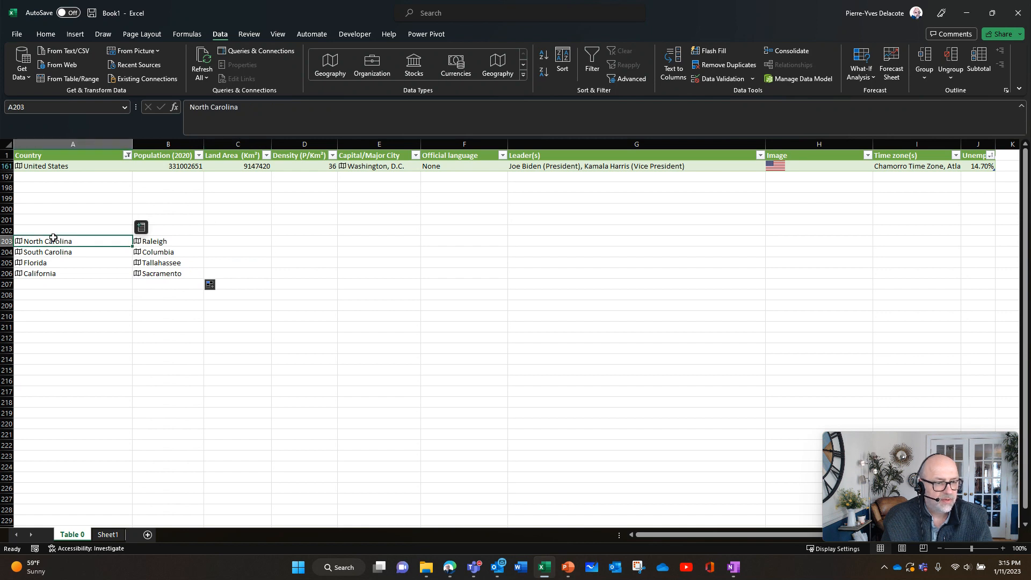
pyautogui.click(141, 228)
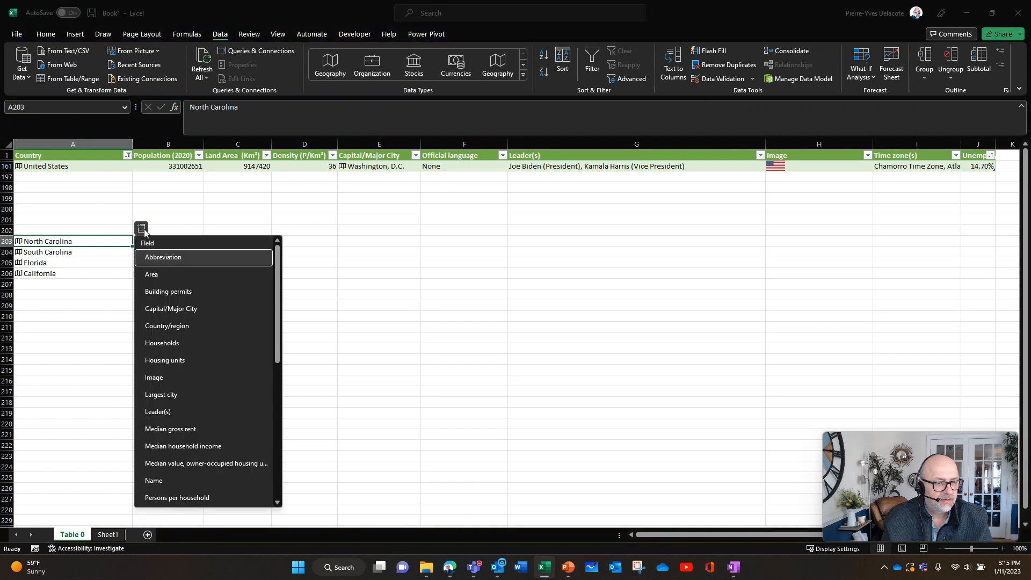
pyautogui.click(58, 243)
# Add the headings State in A202 and Capital in B202 above the state list
pyautogui.click(62, 232)
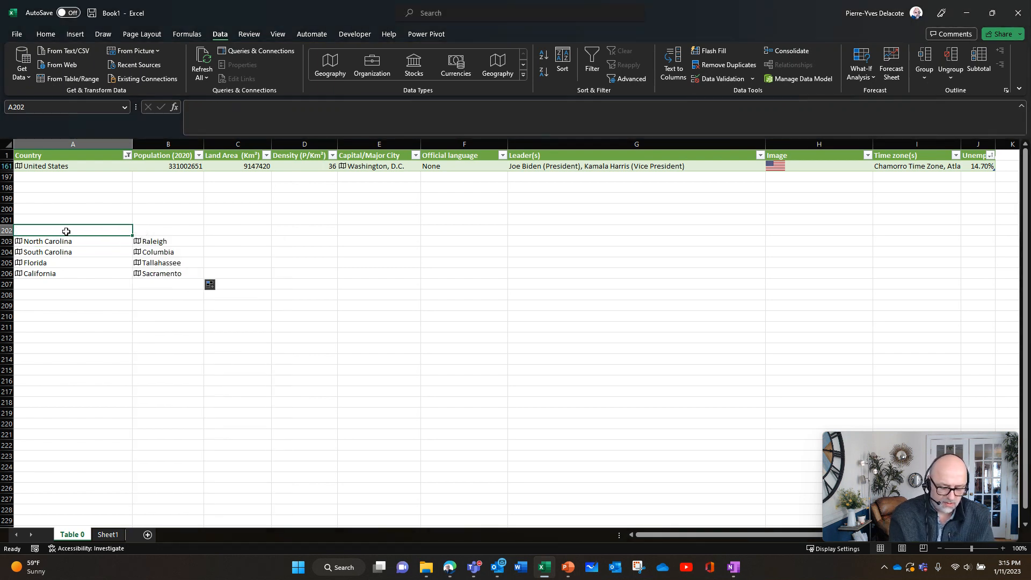
pyautogui.write('State')
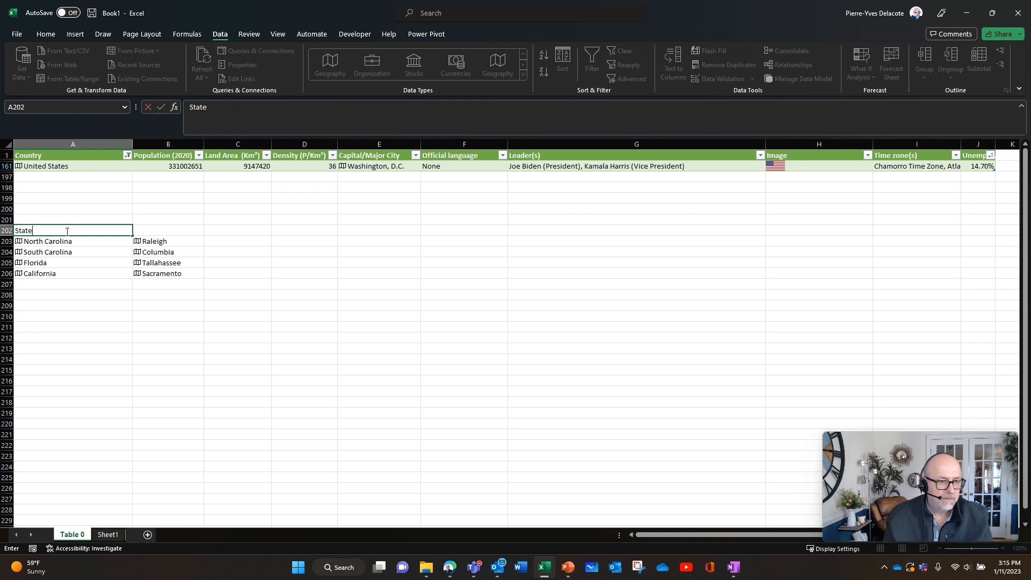
pyautogui.click(89, 307)
pyautogui.click(64, 232)
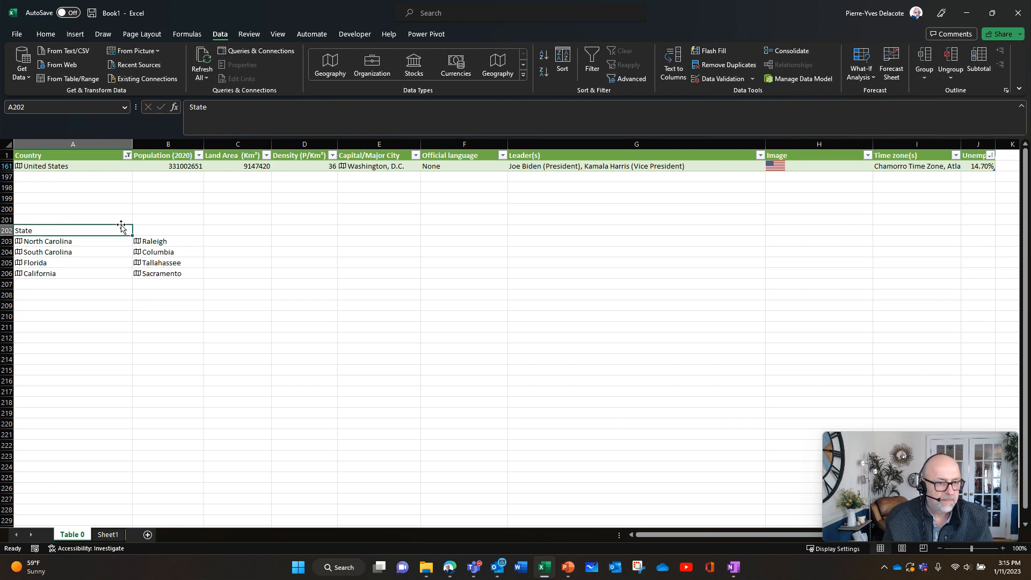
pyautogui.click(150, 230)
pyautogui.write('Capital')
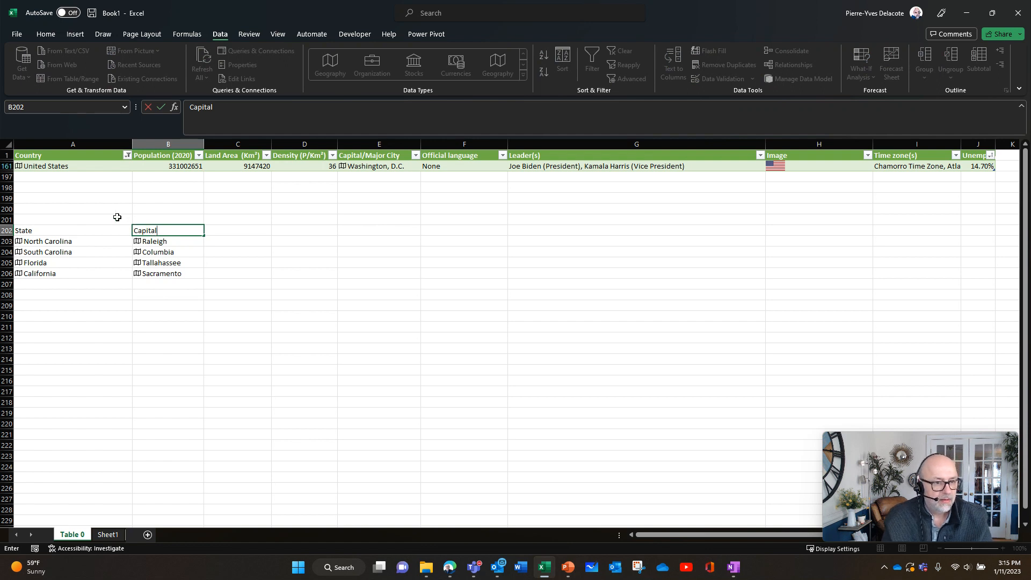
pyautogui.click(101, 231)
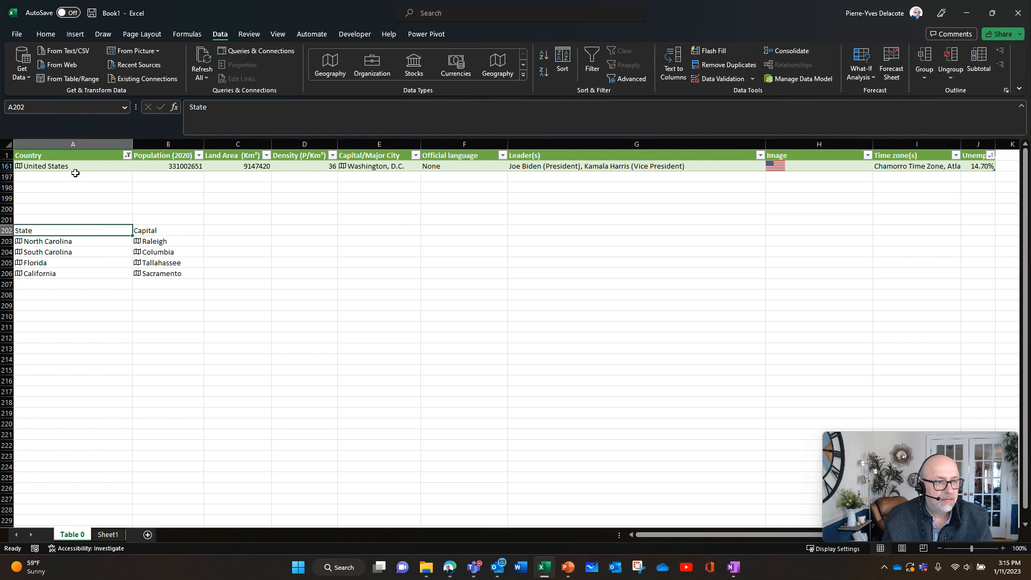
# Convert the state list in A202:B206 into a table, using its first row as headers
pyautogui.click(75, 34)
pyautogui.click(101, 60)
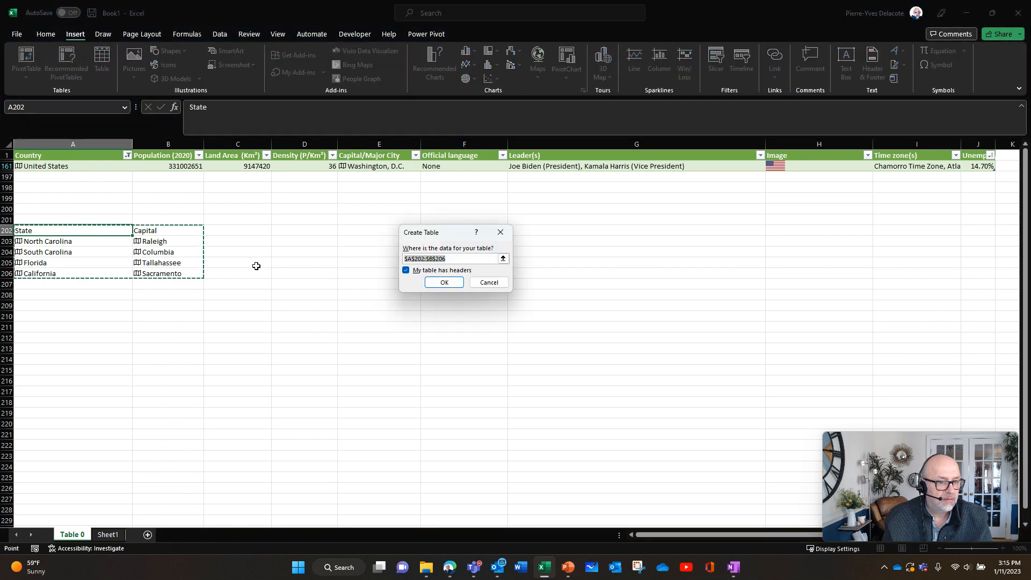
pyautogui.click(432, 281)
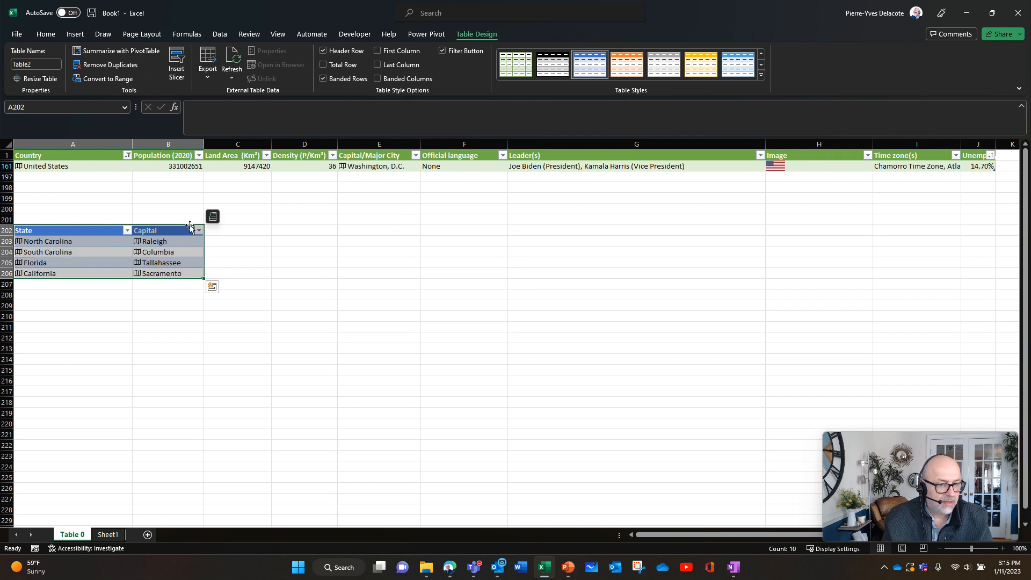
# Add the Image and Leader(s) data fields as new columns of the state table
pyautogui.click(212, 217)
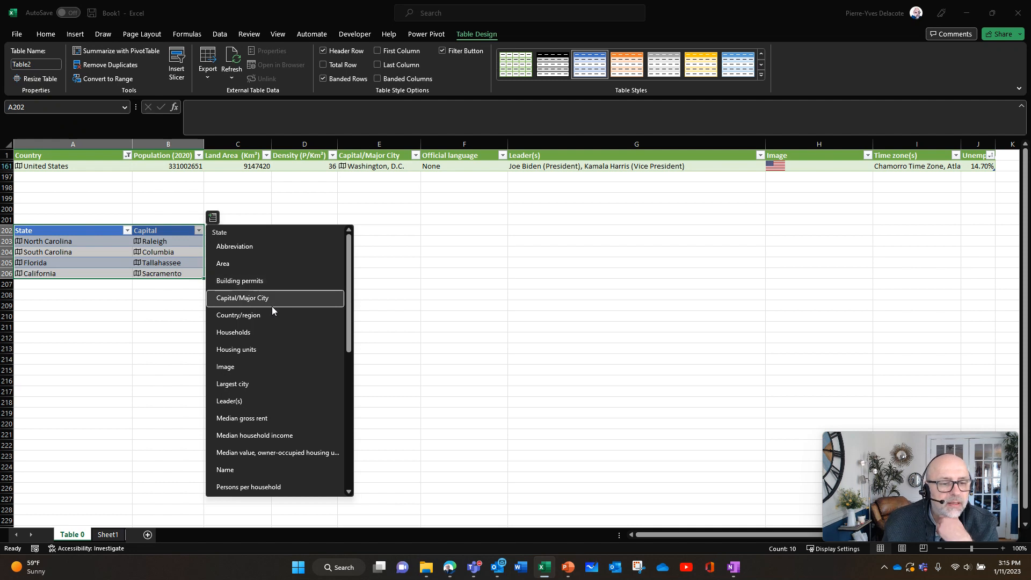
pyautogui.click(269, 360)
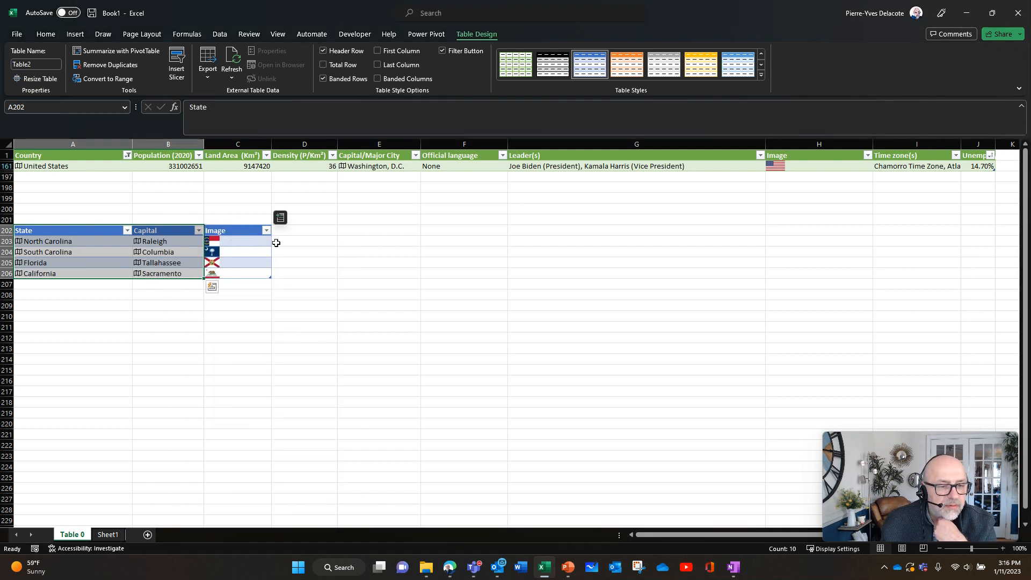
pyautogui.click(282, 217)
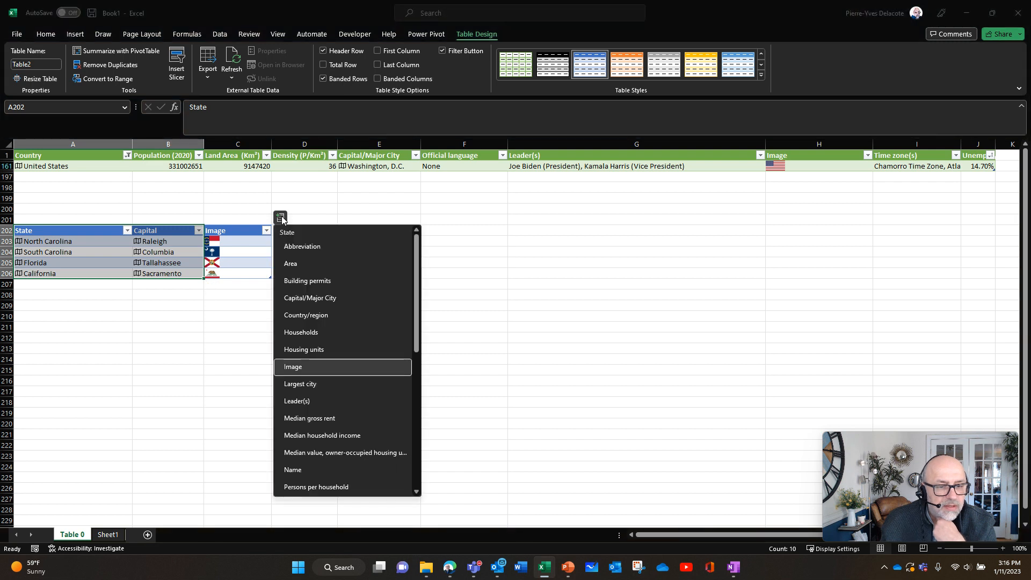
pyautogui.scroll(-1, 343, 357)
pyautogui.scroll(-1, 343, 359)
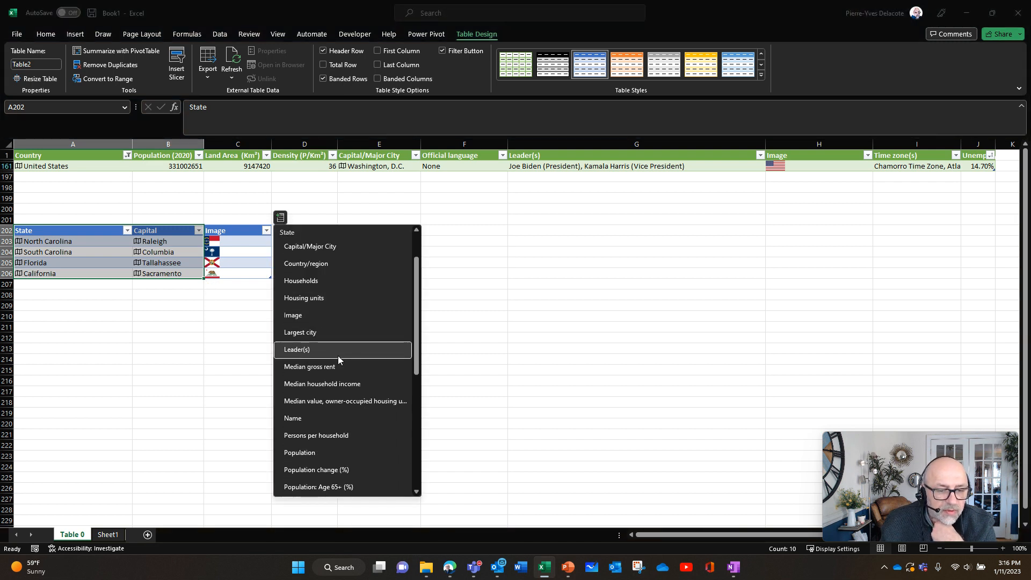
pyautogui.click(335, 350)
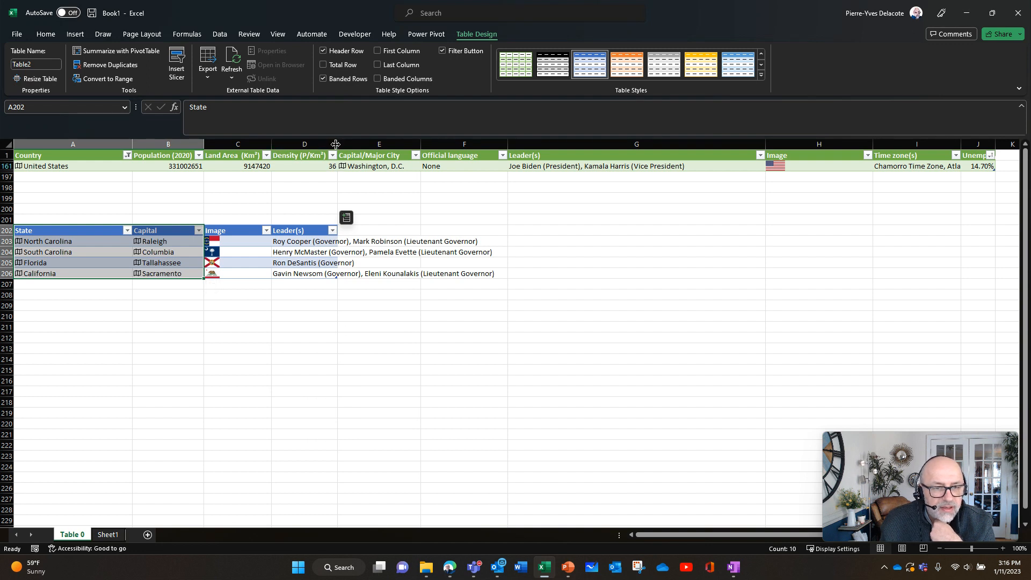
# Extend the state table with columns for the Largest city and Population: Age 65+ (%) data fields
pyautogui.click(347, 217)
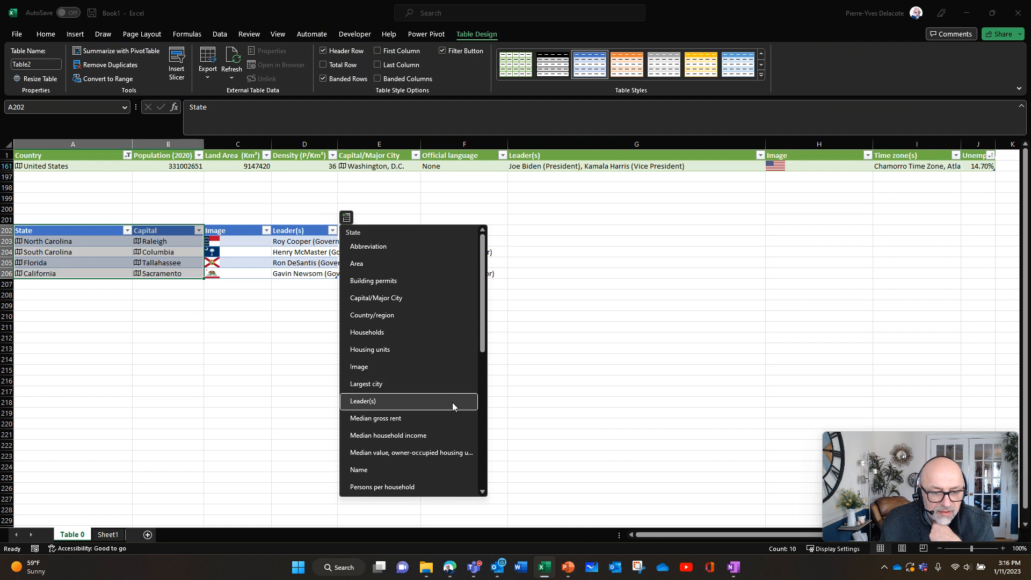
pyautogui.click(405, 385)
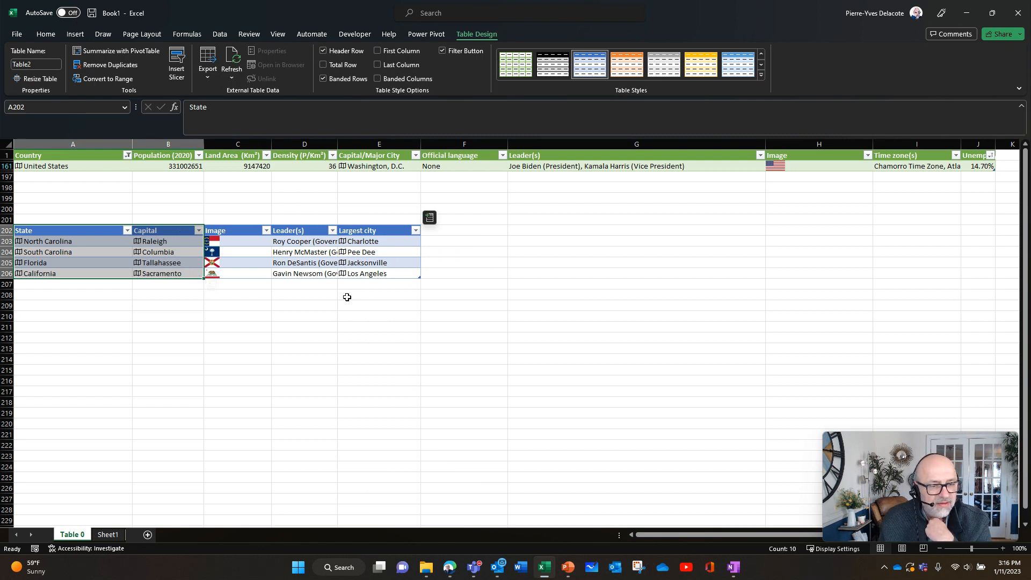
pyautogui.click(429, 218)
pyautogui.scroll(-1, 486, 420)
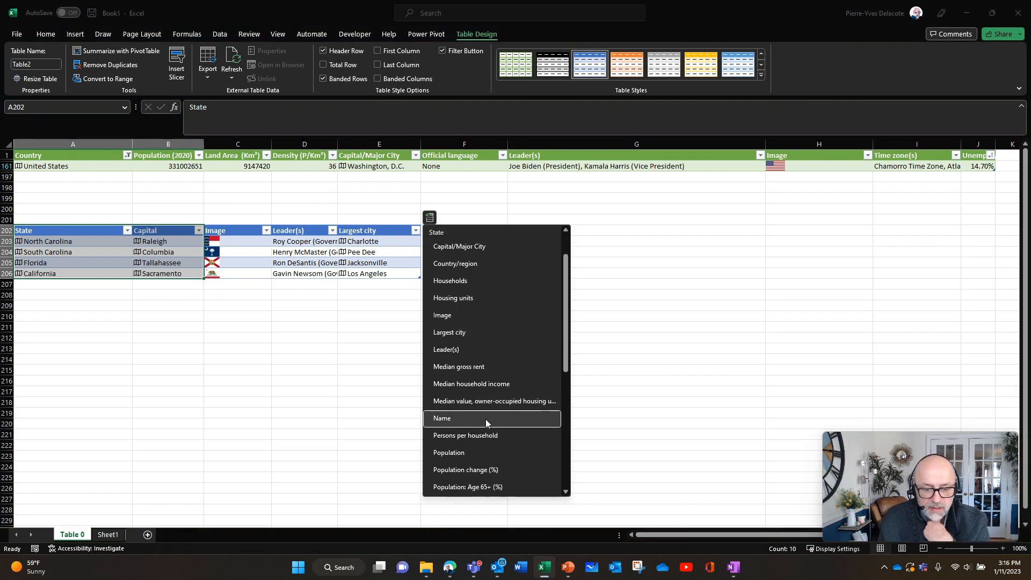
pyautogui.scroll(-3, 493, 415)
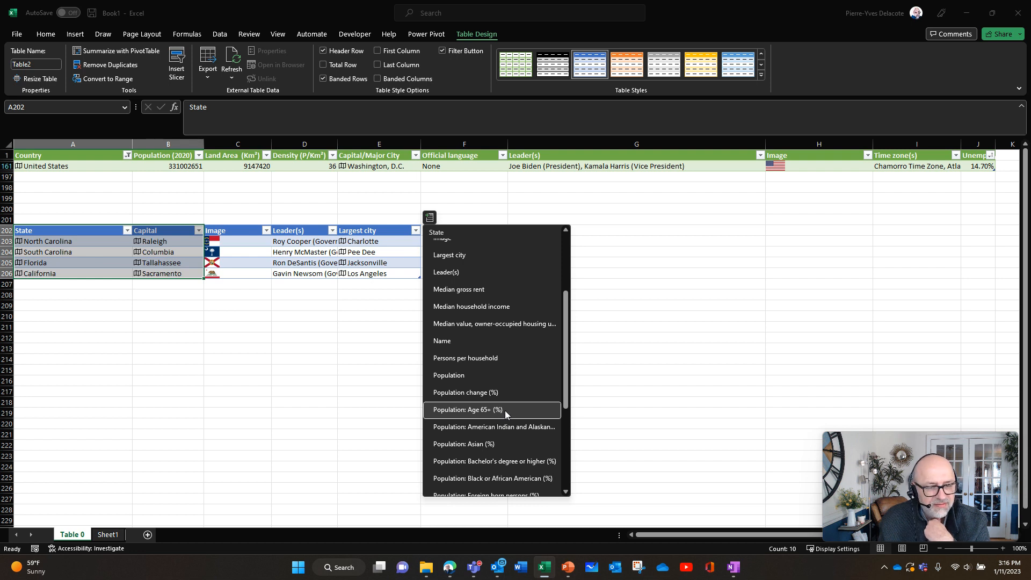
pyautogui.click(505, 411)
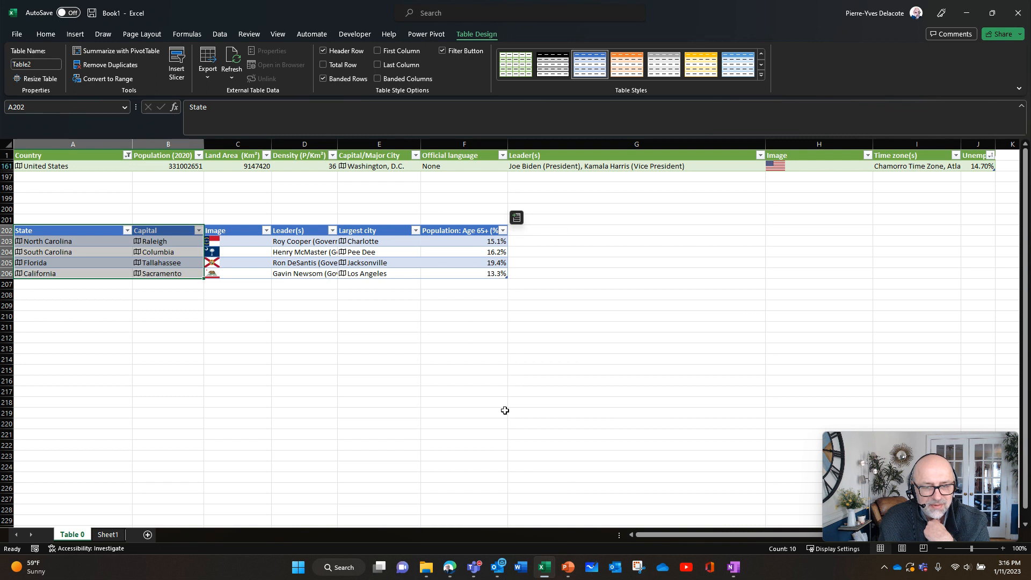